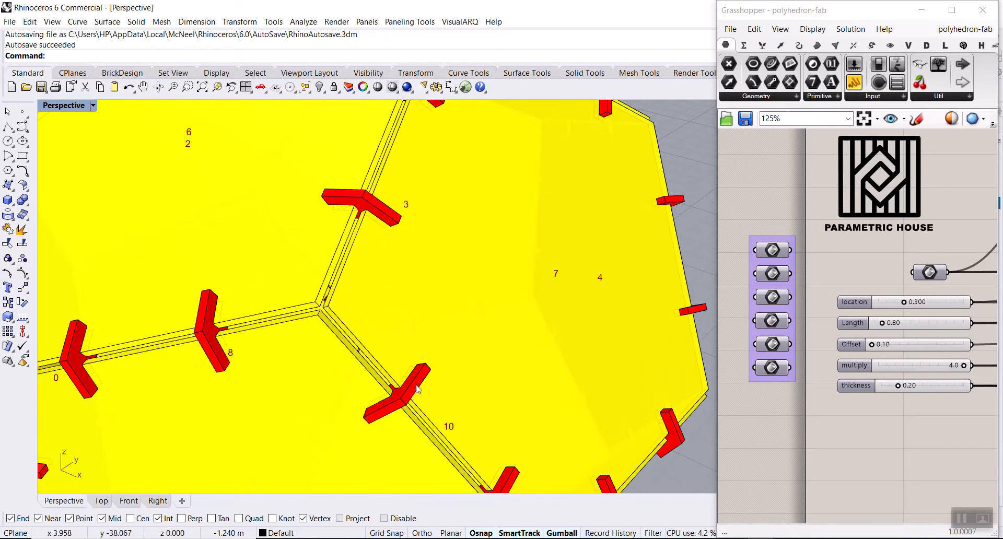
- Examine the assembled dodecahedron, its unrolled numbered pentagon panels with notches, and the flat connector piece
{"action": "scroll", "coordinate": [251, 263], "scroll_direction": "down", "scroll_amount": 15}
{"action": "right_click_drag", "start_coordinate": [339, 233], "coordinate": [431, 348]}
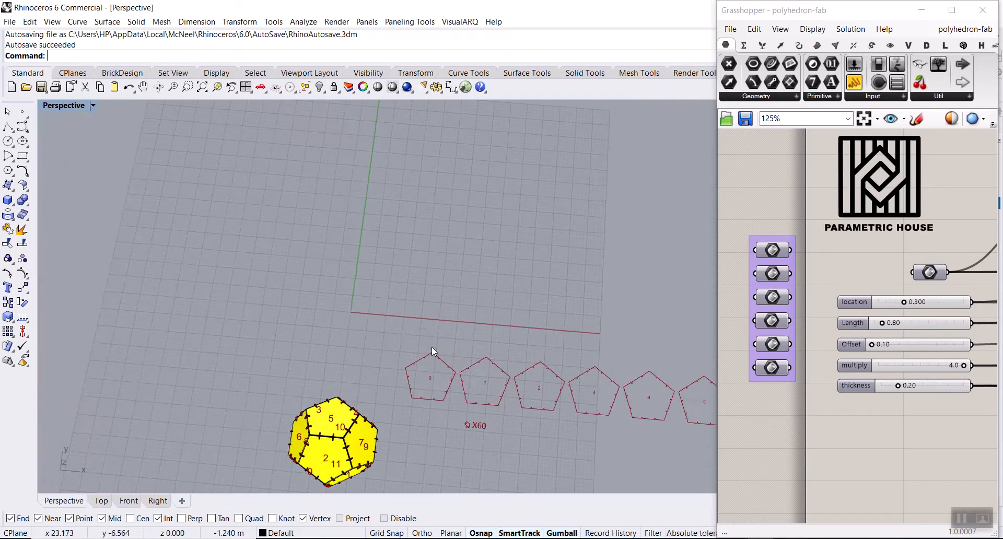
{"action": "scroll", "coordinate": [459, 430], "scroll_direction": "up", "scroll_amount": 10}
{"action": "scroll", "coordinate": [531, 403], "scroll_direction": "up", "scroll_amount": 8}
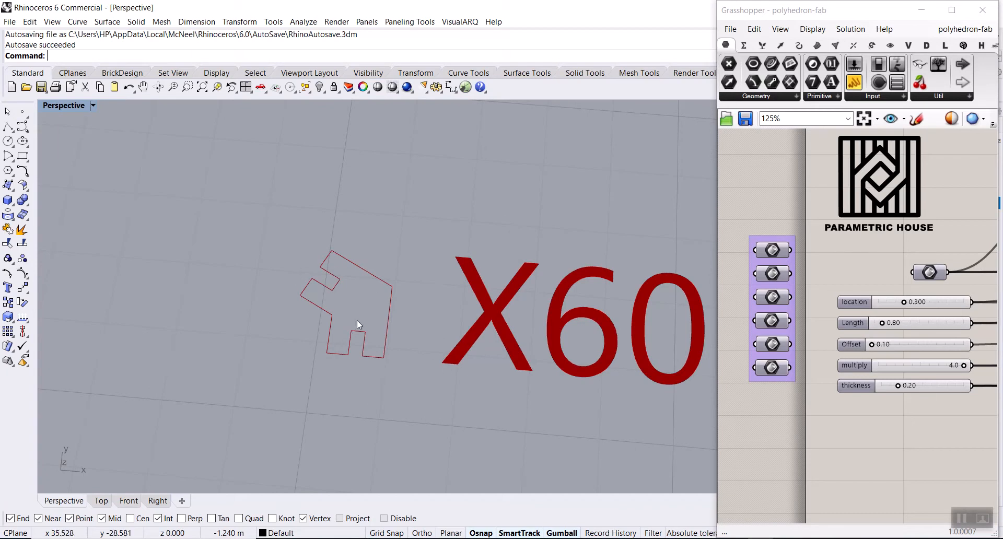
{"action": "scroll", "coordinate": [356, 321], "scroll_direction": "down", "scroll_amount": 10}
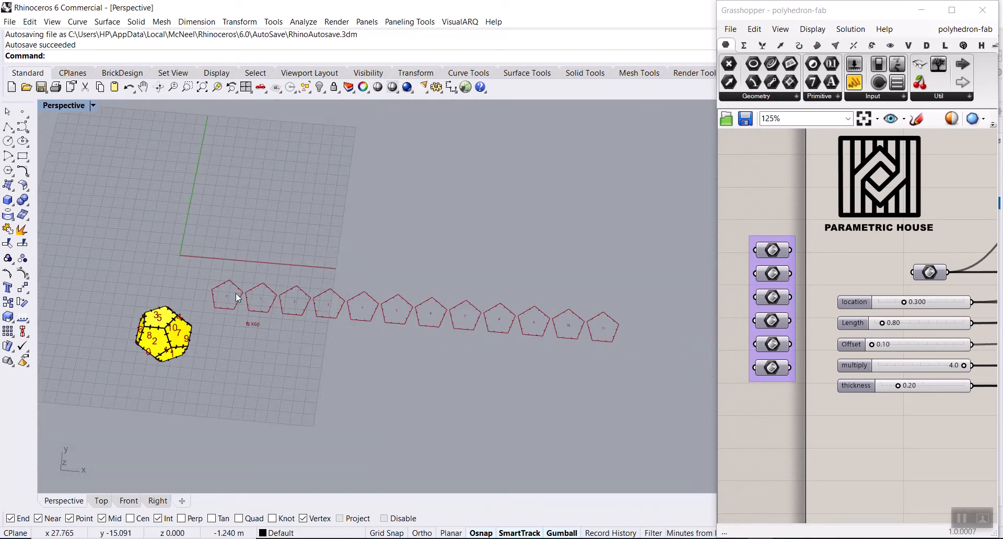
{"action": "scroll", "coordinate": [231, 295], "scroll_direction": "up", "scroll_amount": 8}
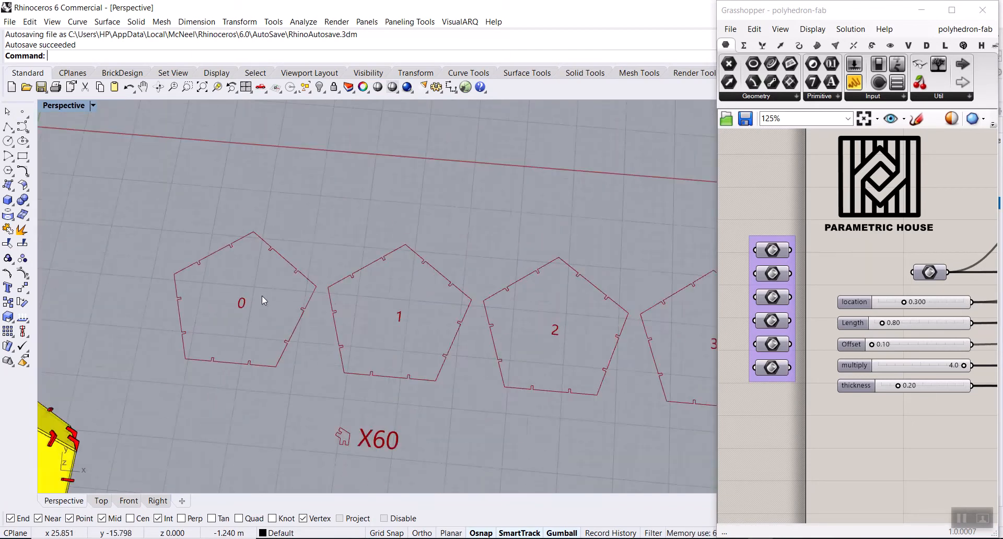
{"action": "scroll", "coordinate": [247, 278], "scroll_direction": "up", "scroll_amount": 5}
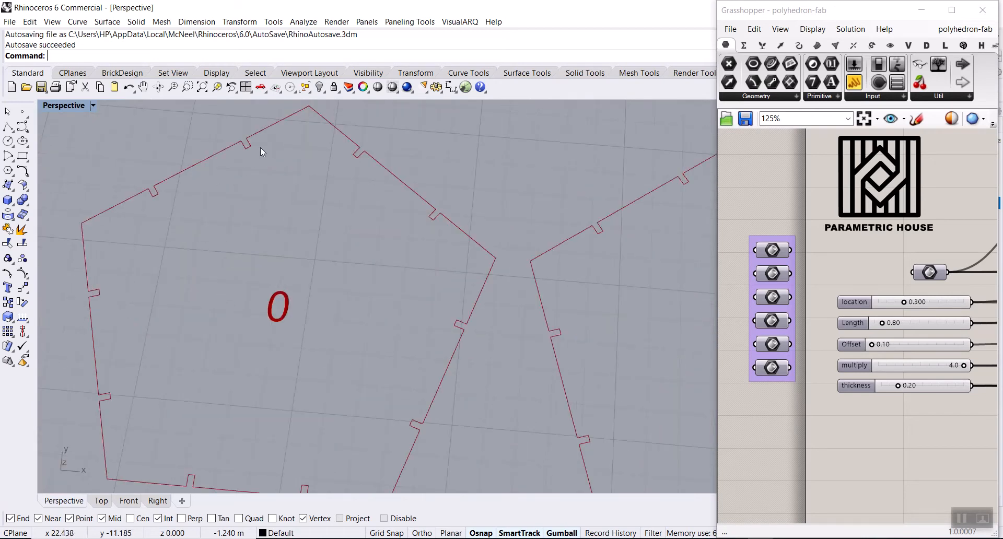
{"action": "scroll", "coordinate": [418, 231], "scroll_direction": "down", "scroll_amount": 10}
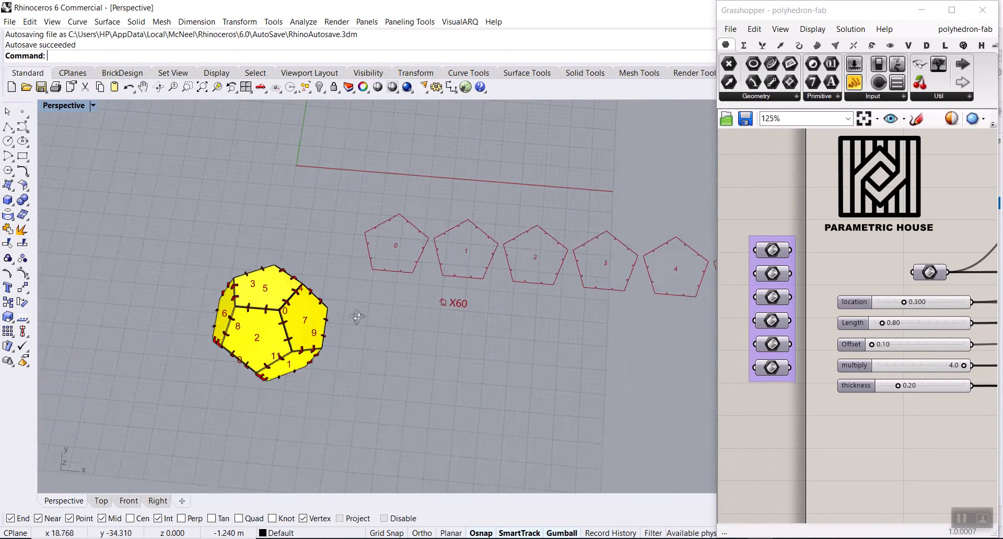
{"action": "scroll", "coordinate": [265, 205], "scroll_direction": "up", "scroll_amount": 5}
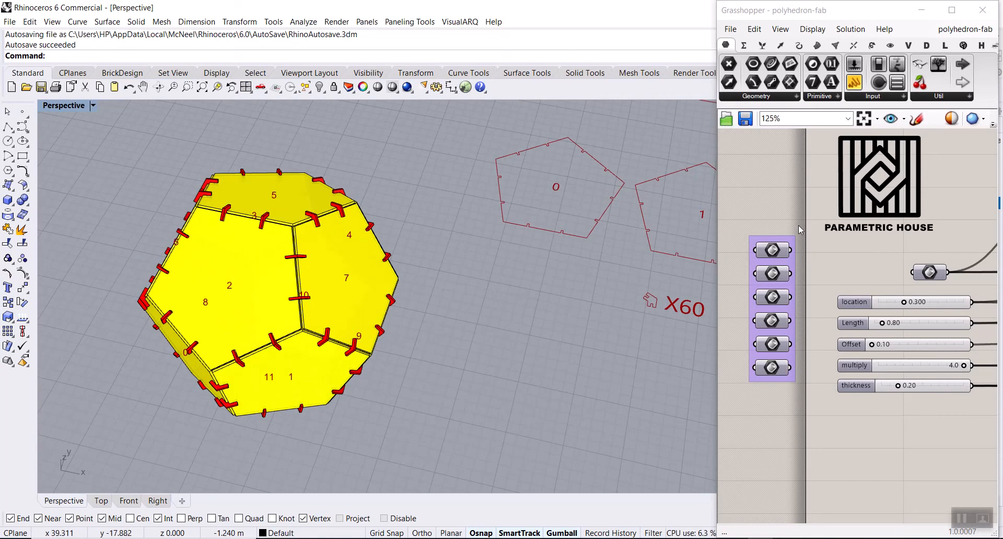
- Wire the first geometry parameter in the purple group into the definition's input parameter and inspect the hexagonal prism's joints
{"action": "scroll", "coordinate": [802, 256], "scroll_direction": "up", "scroll_amount": 2}
{"action": "left_click_drag", "start_coordinate": [786, 249], "coordinate": [952, 283]}
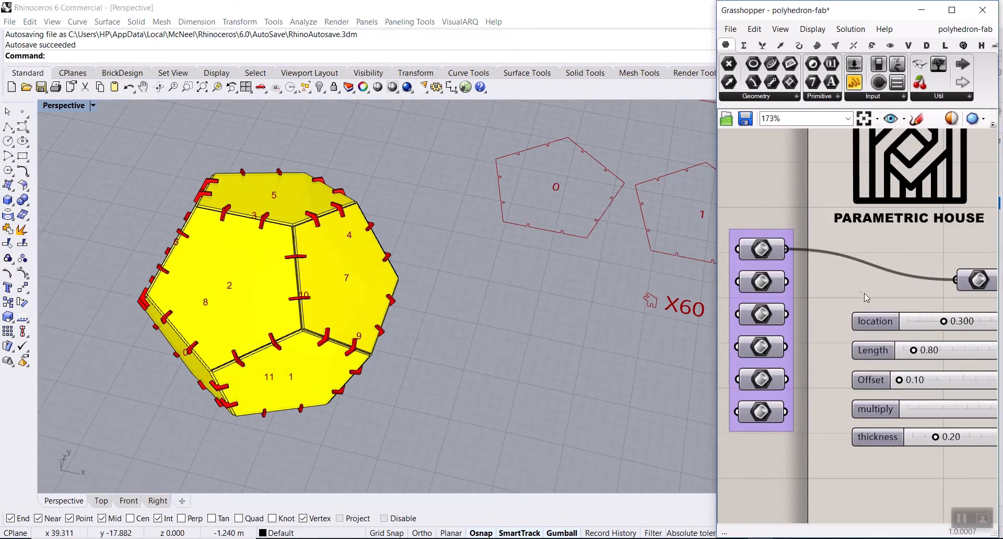
{"action": "scroll", "coordinate": [382, 240], "scroll_direction": "down", "scroll_amount": 3}
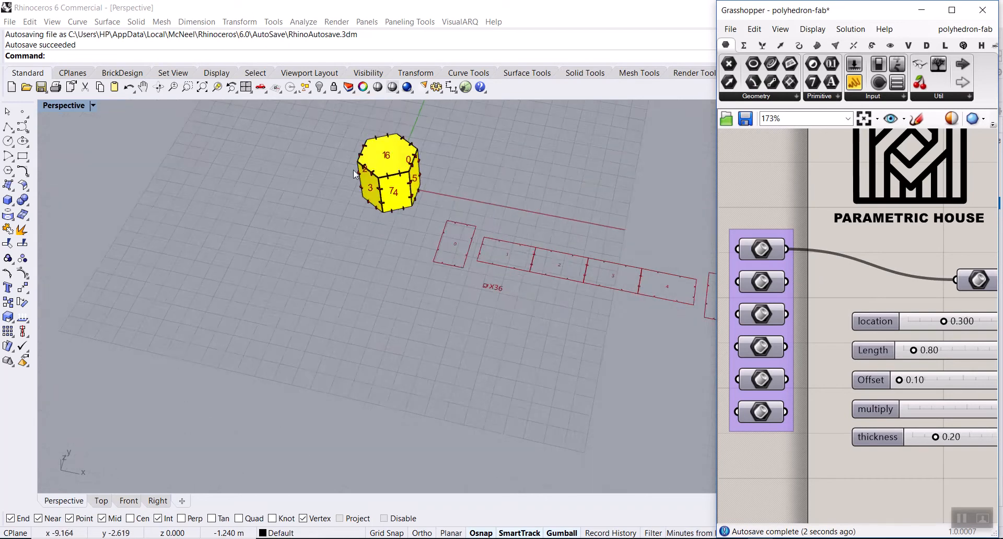
{"action": "scroll", "coordinate": [348, 256], "scroll_direction": "up", "scroll_amount": 4}
{"action": "right_click_drag", "start_coordinate": [347, 252], "coordinate": [386, 170]}
{"action": "scroll", "coordinate": [385, 169], "scroll_direction": "up", "scroll_amount": 5}
{"action": "scroll", "coordinate": [337, 289], "scroll_direction": "down", "scroll_amount": 5}
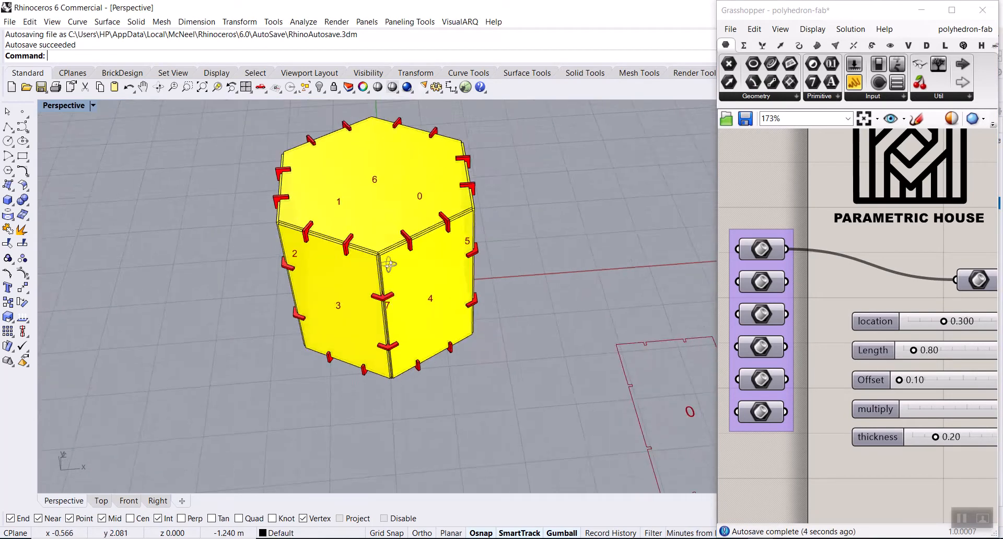
{"action": "right_click_drag", "start_coordinate": [337, 289], "coordinate": [389, 149]}
{"action": "scroll", "coordinate": [392, 150], "scroll_direction": "up", "scroll_amount": 5}
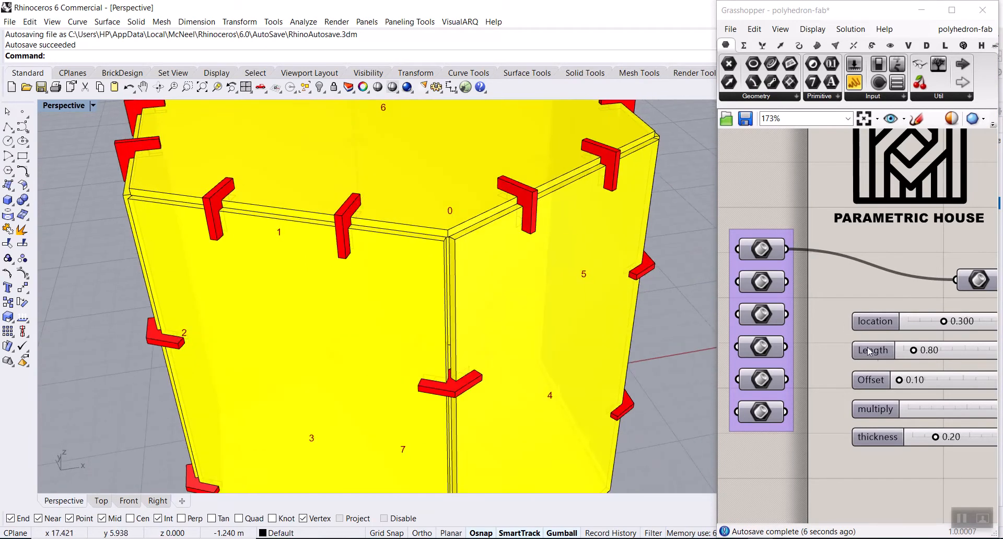
- Set the thickness slider to 0.1 and check the connectors along the prism's edges
{"action": "right_click_drag", "start_coordinate": [892, 316], "coordinate": [845, 299]}
{"action": "scroll", "coordinate": [845, 313], "scroll_direction": "up", "scroll_amount": 3}
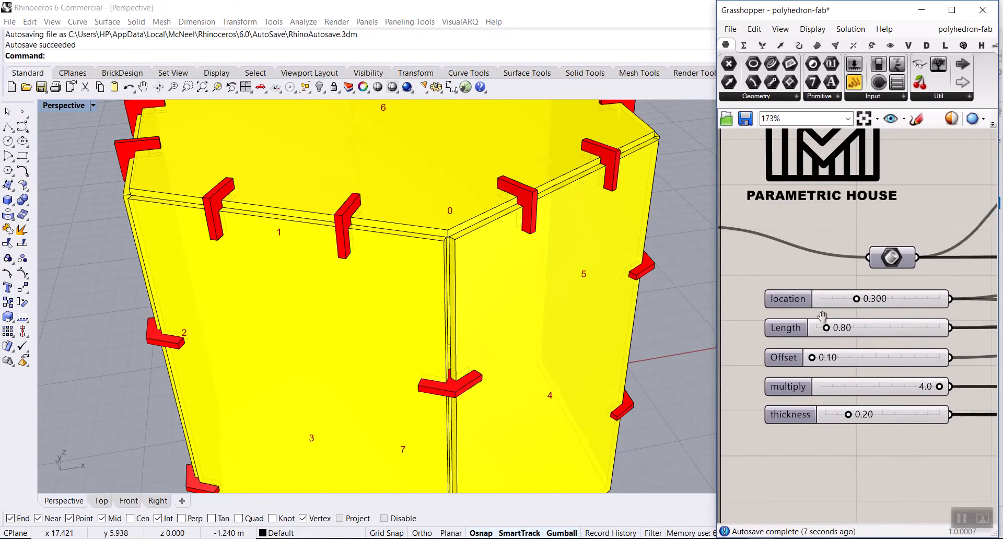
{"action": "double_click", "coordinate": [847, 412]}
{"action": "type", "text": "0.1"}
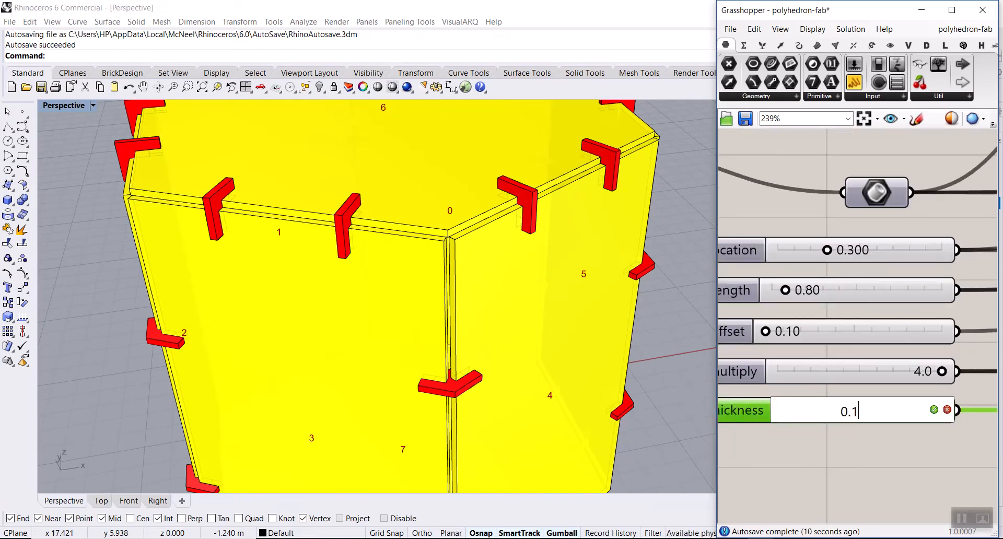
{"action": "key", "text": "Return"}
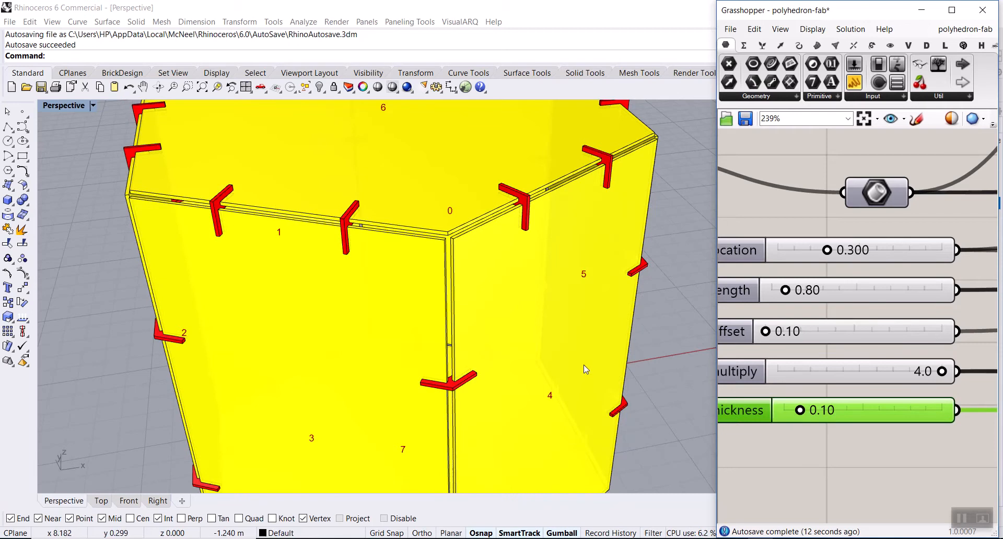
{"action": "scroll", "coordinate": [568, 346], "scroll_direction": "down", "scroll_amount": 3}
{"action": "scroll", "coordinate": [342, 235], "scroll_direction": "up", "scroll_amount": 5}
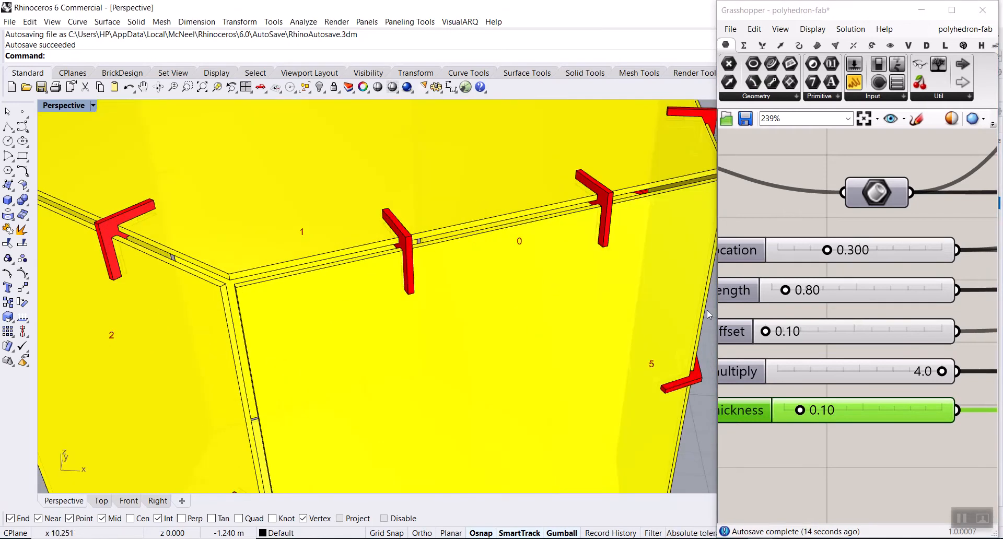
- Set the Offset slider to 0.2 and check the gaps between the prism's panels
{"action": "right_click_drag", "start_coordinate": [760, 337], "coordinate": [808, 337]}
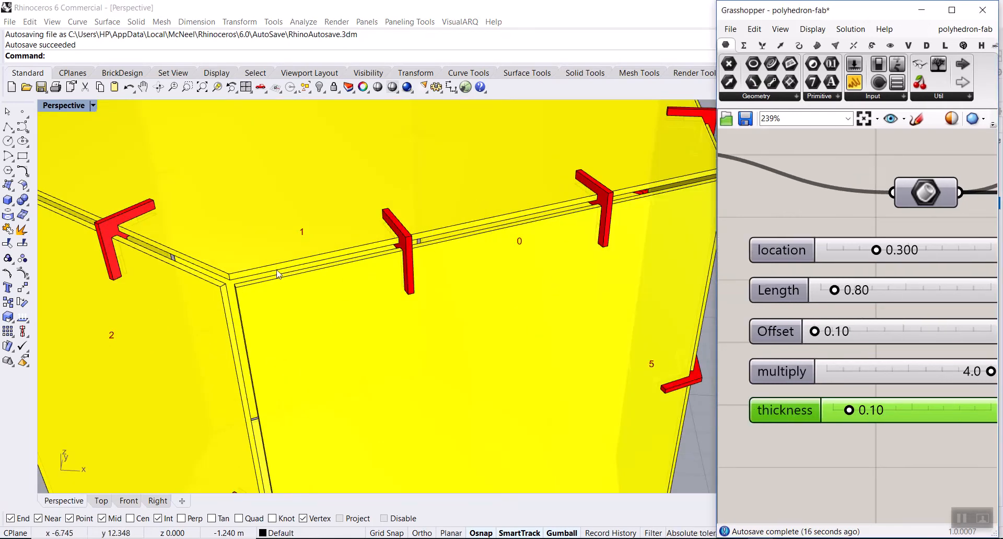
{"action": "scroll", "coordinate": [274, 276], "scroll_direction": "down", "scroll_amount": 3}
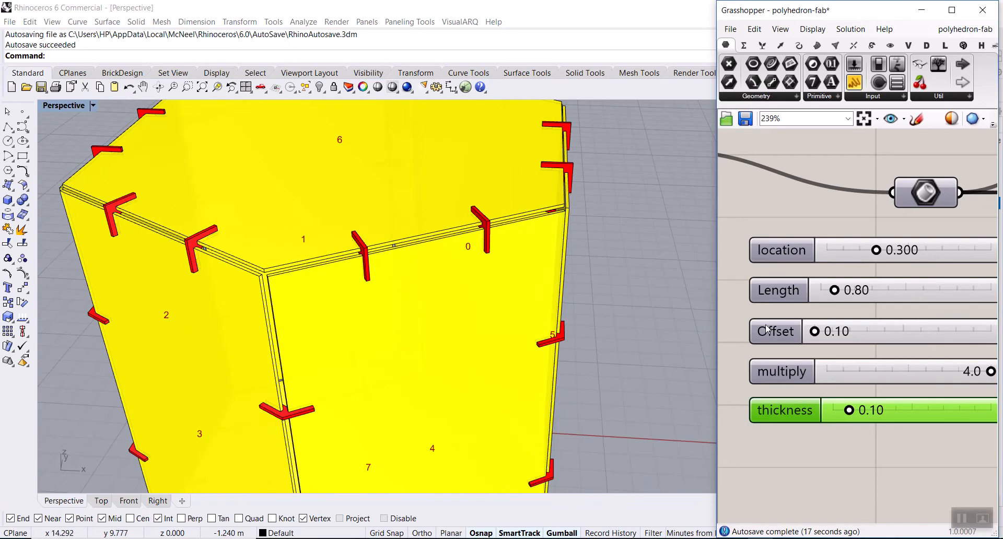
{"action": "double_click", "coordinate": [856, 333]}
{"action": "type", "text": "0.2"}
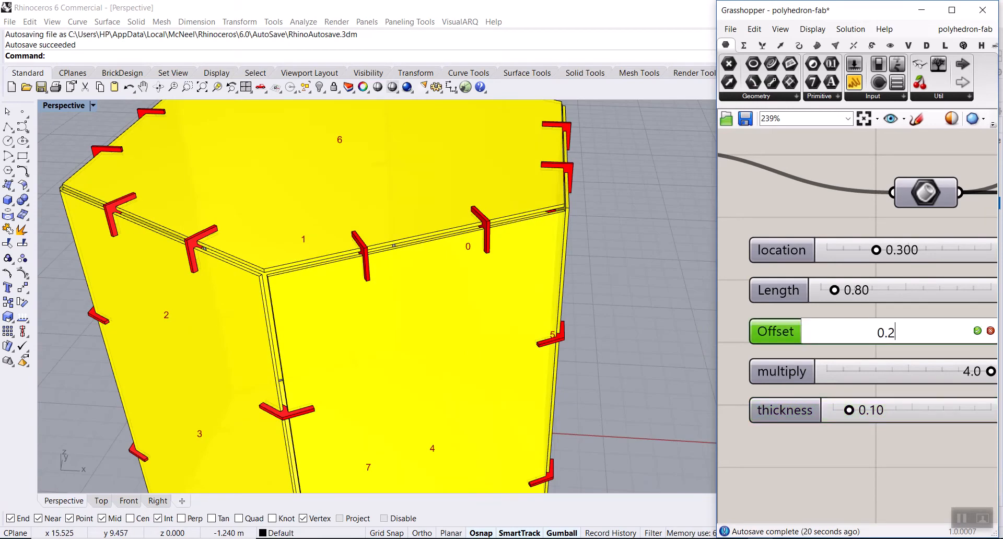
{"action": "key", "text": "Return"}
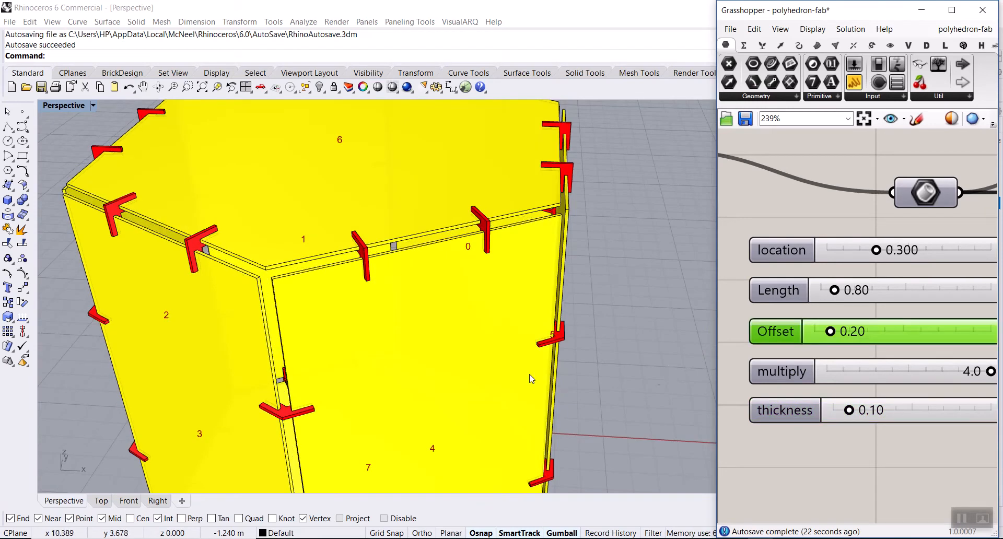
{"action": "scroll", "coordinate": [376, 302], "scroll_direction": "up", "scroll_amount": 5}
{"action": "scroll", "coordinate": [500, 336], "scroll_direction": "down", "scroll_amount": 5}
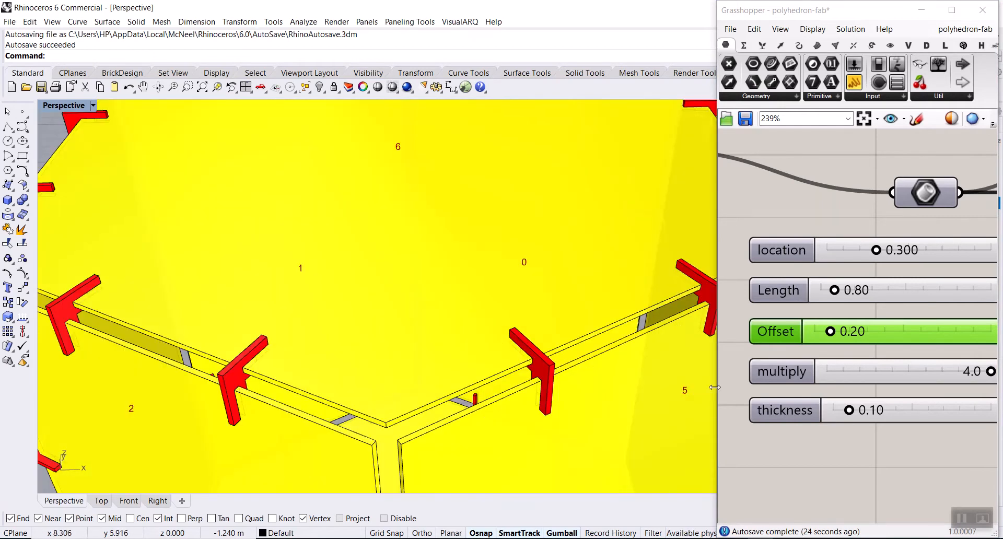
- Set the Length slider to 1.2 and check the prism's connectors
{"action": "left_click", "coordinate": [878, 292]}
{"action": "double_click", "coordinate": [879, 292]}
{"action": "type", "text": "1.2"}
{"action": "key", "text": "Return"}
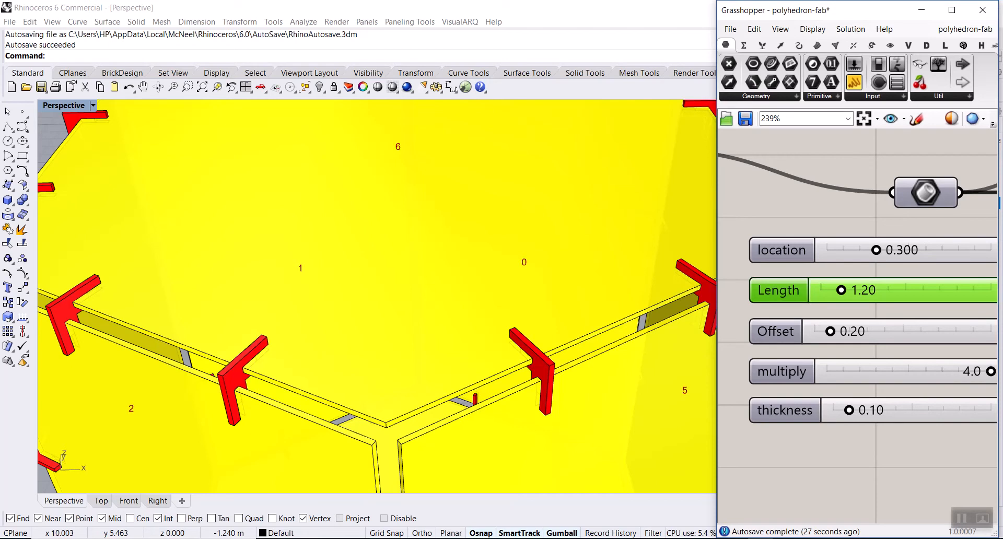
{"action": "scroll", "coordinate": [556, 279], "scroll_direction": "down", "scroll_amount": 5}
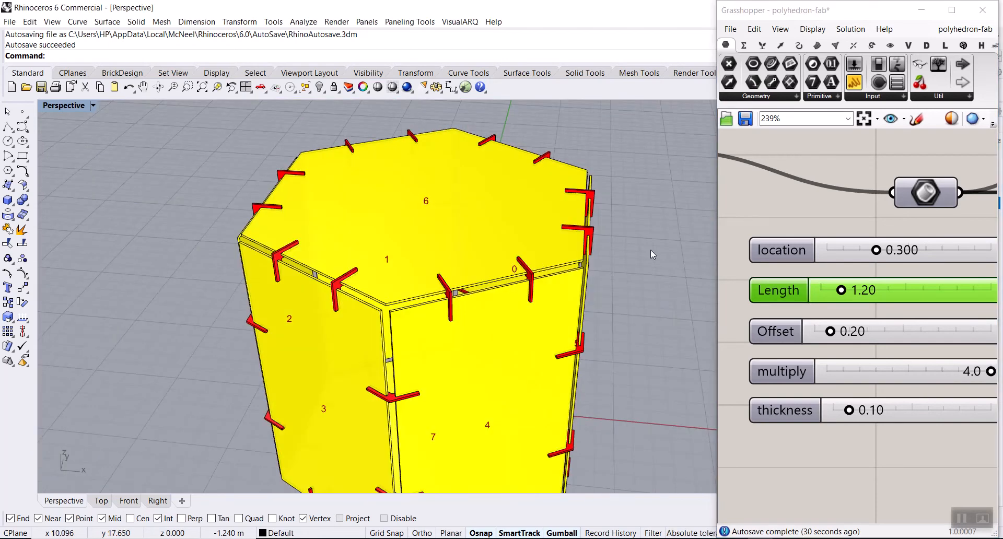
{"action": "scroll", "coordinate": [435, 309], "scroll_direction": "up", "scroll_amount": 2}
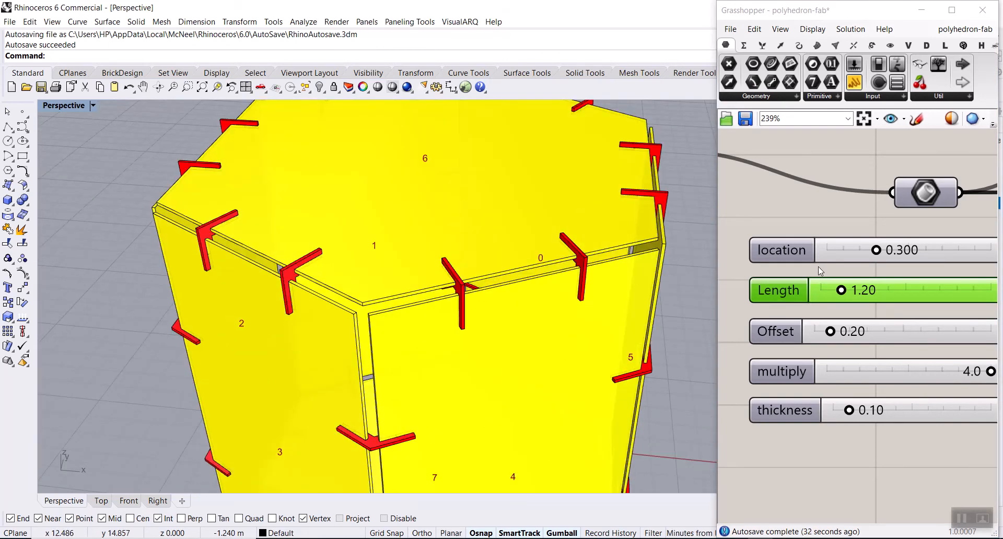
- Set the location slider to 0.2 to reposition the connectors along the panel edges
{"action": "double_click", "coordinate": [912, 252]}
{"action": "type", "text": "0.2"}
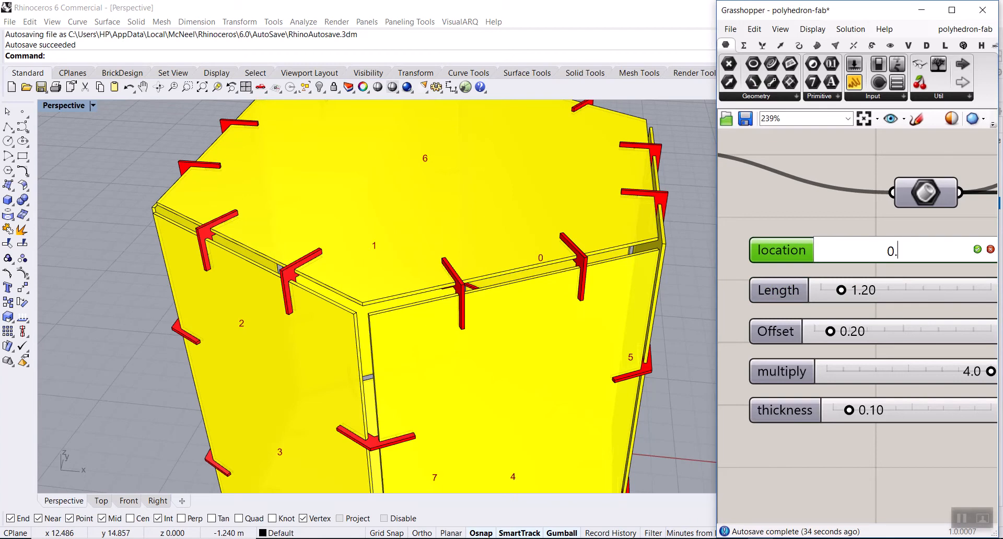
{"action": "key", "text": "Return"}
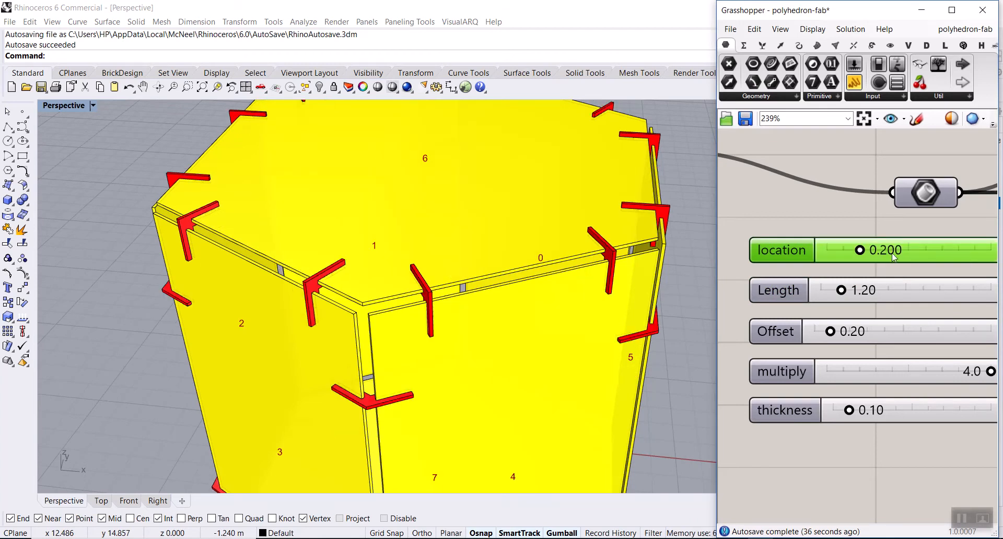
- Examine how the connectors join the panels around the hexagonal prism, up close at a top corner
{"action": "scroll", "coordinate": [582, 286], "scroll_direction": "down", "scroll_amount": 6}
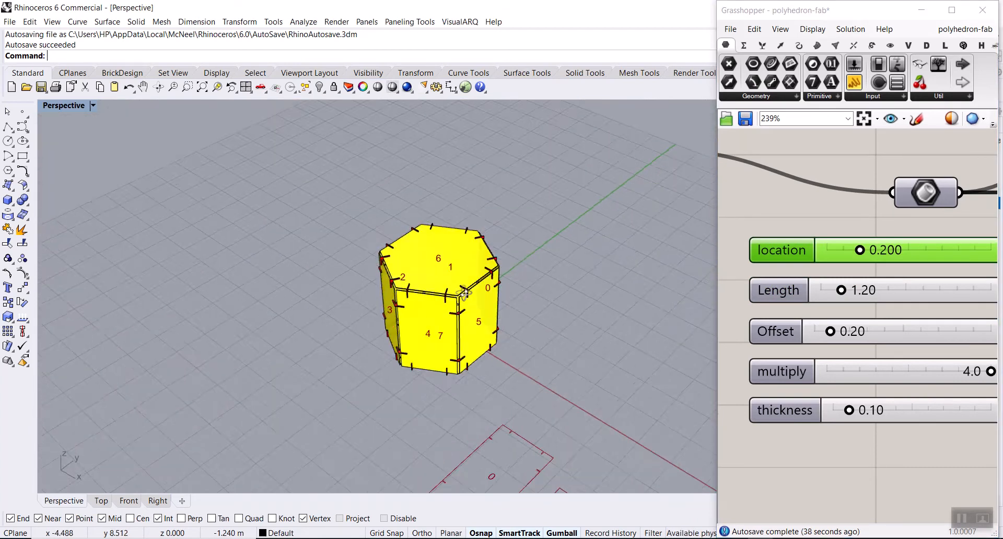
{"action": "scroll", "coordinate": [496, 333], "scroll_direction": "up", "scroll_amount": 6}
{"action": "scroll", "coordinate": [382, 360], "scroll_direction": "down", "scroll_amount": 8}
{"action": "right_click_drag", "start_coordinate": [383, 360], "coordinate": [510, 225]}
{"action": "scroll", "coordinate": [544, 185], "scroll_direction": "up", "scroll_amount": 2}
{"action": "right_click_drag", "start_coordinate": [544, 185], "coordinate": [470, 241]}
{"action": "scroll", "coordinate": [406, 267], "scroll_direction": "up", "scroll_amount": 4}
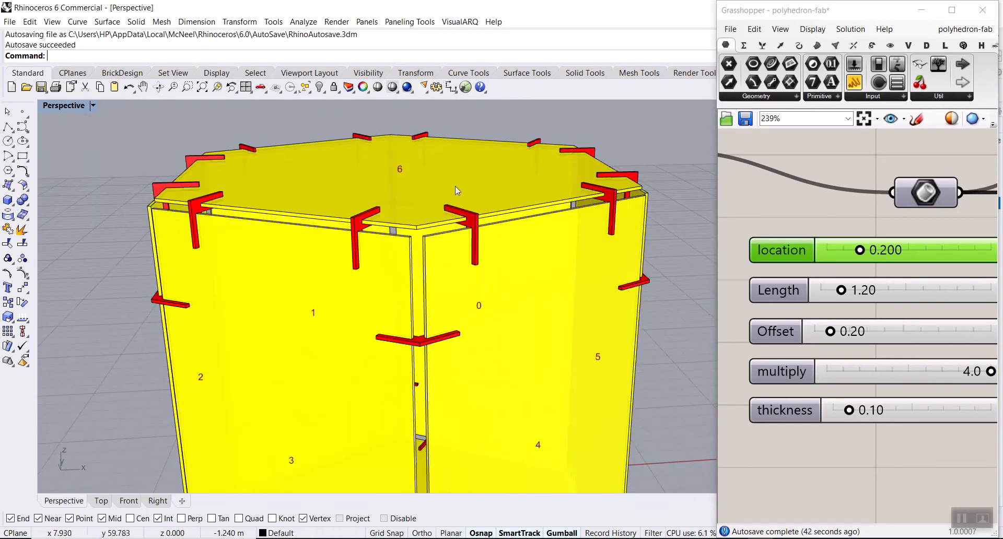
{"action": "scroll", "coordinate": [336, 276], "scroll_direction": "up", "scroll_amount": 5}
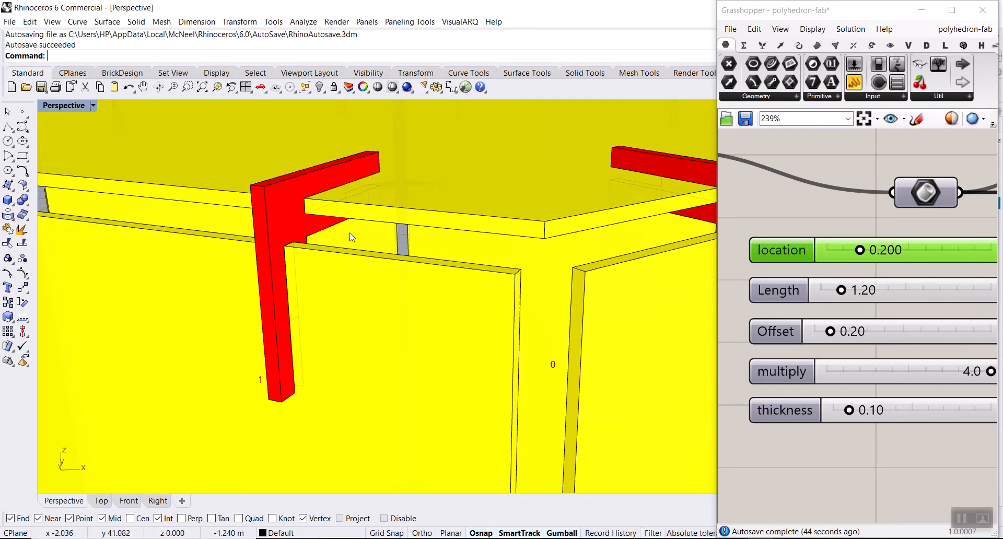
- Examine the prism's unrolled panels, especially the spacing of the hexagons, and the flat connector piece
{"action": "scroll", "coordinate": [281, 235], "scroll_direction": "down", "scroll_amount": 12}
{"action": "right_click_drag", "start_coordinate": [280, 229], "coordinate": [288, 292]}
{"action": "scroll", "coordinate": [274, 235], "scroll_direction": "down", "scroll_amount": 5}
{"action": "scroll", "coordinate": [411, 353], "scroll_direction": "up", "scroll_amount": 5}
{"action": "scroll", "coordinate": [366, 341], "scroll_direction": "down", "scroll_amount": 12}
{"action": "scroll", "coordinate": [514, 334], "scroll_direction": "up", "scroll_amount": 5}
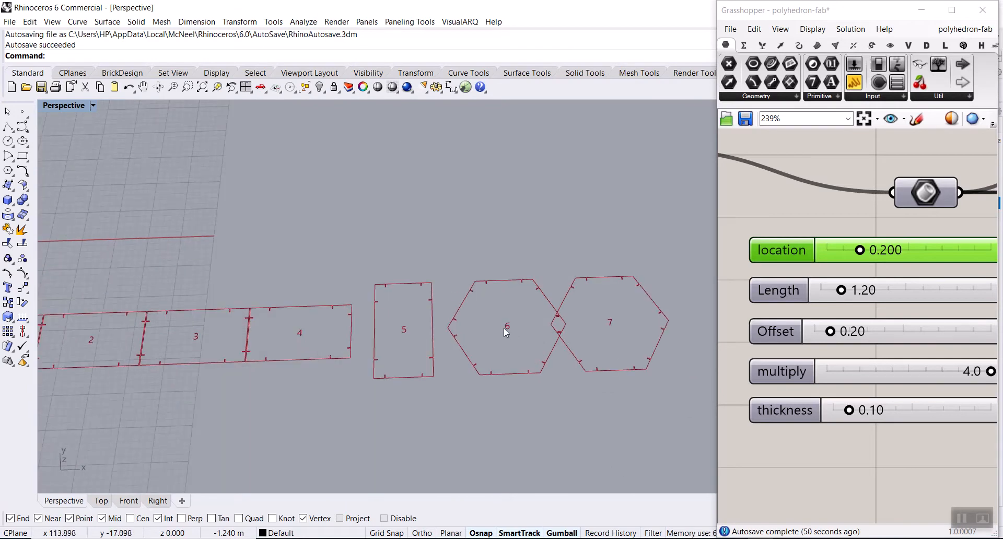
{"action": "scroll", "coordinate": [324, 336], "scroll_direction": "down", "scroll_amount": 6}
{"action": "scroll", "coordinate": [392, 346], "scroll_direction": "up", "scroll_amount": 7}
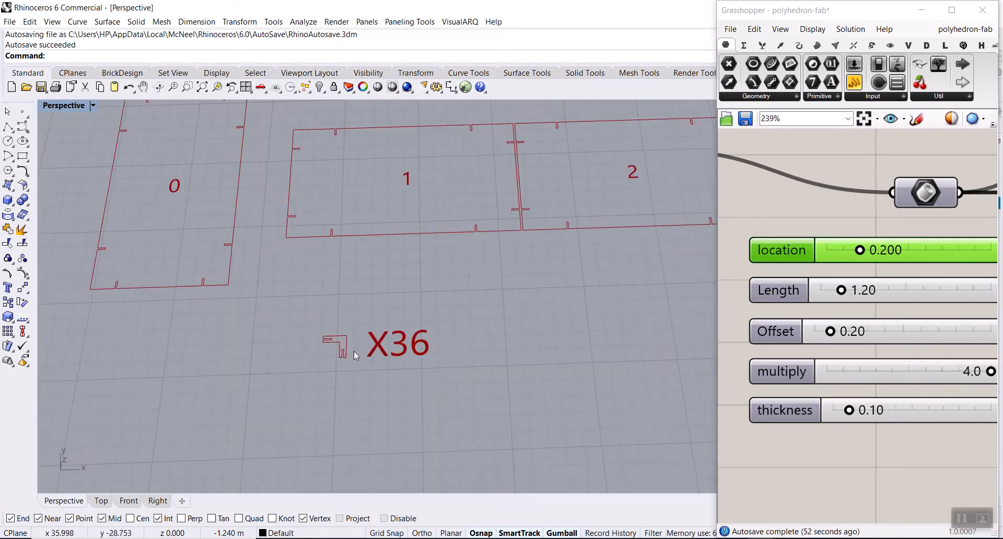
{"action": "scroll", "coordinate": [353, 349], "scroll_direction": "down", "scroll_amount": 2}
- Raise the Distance slider to 19.84 to space the unrolled panels apart
{"action": "scroll", "coordinate": [849, 265], "scroll_direction": "down", "scroll_amount": 15}
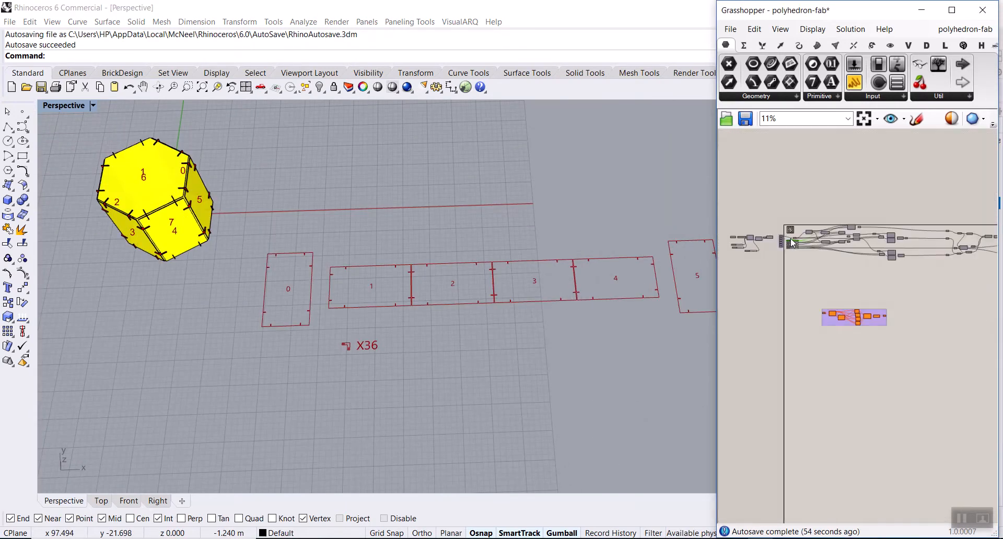
{"action": "scroll", "coordinate": [848, 261], "scroll_direction": "up", "scroll_amount": 13}
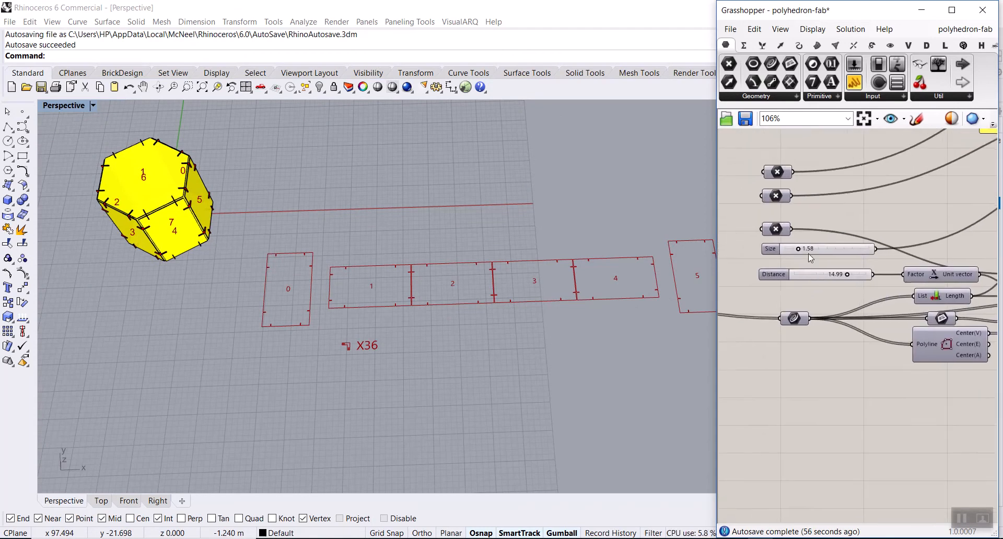
{"action": "left_click_drag", "start_coordinate": [883, 294], "coordinate": [918, 294]}
{"action": "scroll", "coordinate": [421, 291], "scroll_direction": "down", "scroll_amount": 5}
{"action": "scroll", "coordinate": [556, 290], "scroll_direction": "up", "scroll_amount": 6}
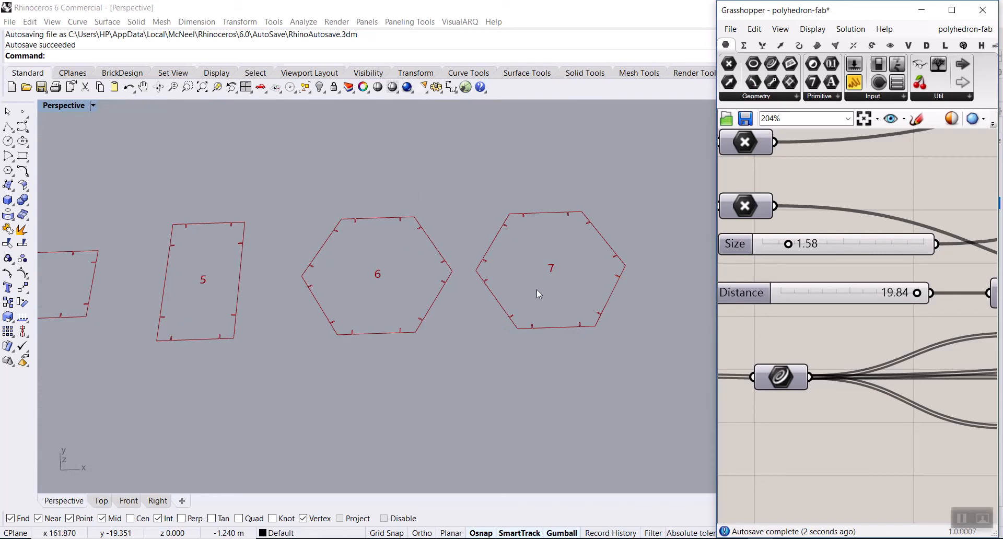
- Wire the second geometry parameter in the purple group into the definition's input parameter in place of the first
{"action": "scroll", "coordinate": [883, 292], "scroll_direction": "down", "scroll_amount": 12}
{"action": "scroll", "coordinate": [854, 270], "scroll_direction": "up", "scroll_amount": 11}
{"action": "right_click_drag", "start_coordinate": [854, 270], "coordinate": [808, 254]}
{"action": "left_click_drag", "start_coordinate": [807, 240], "coordinate": [976, 238]}
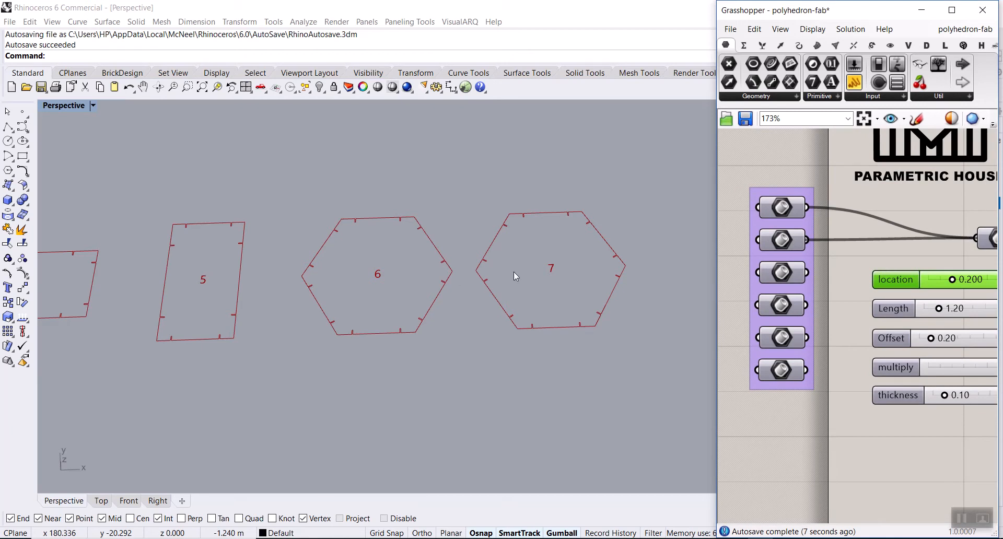
- Examine the new polyhedron's connector joints, its unrolled hexagonal panels and the flat connector piece
{"action": "scroll", "coordinate": [511, 281], "scroll_direction": "down", "scroll_amount": 4}
{"action": "scroll", "coordinate": [333, 275], "scroll_direction": "up", "scroll_amount": 5}
{"action": "scroll", "coordinate": [333, 276], "scroll_direction": "up", "scroll_amount": 7}
{"action": "right_click_drag", "start_coordinate": [333, 276], "coordinate": [375, 358]}
{"action": "scroll", "coordinate": [325, 252], "scroll_direction": "up", "scroll_amount": 7}
{"action": "scroll", "coordinate": [412, 204], "scroll_direction": "down", "scroll_amount": 8}
{"action": "scroll", "coordinate": [316, 224], "scroll_direction": "down", "scroll_amount": 14}
{"action": "scroll", "coordinate": [375, 358], "scroll_direction": "up", "scroll_amount": 12}
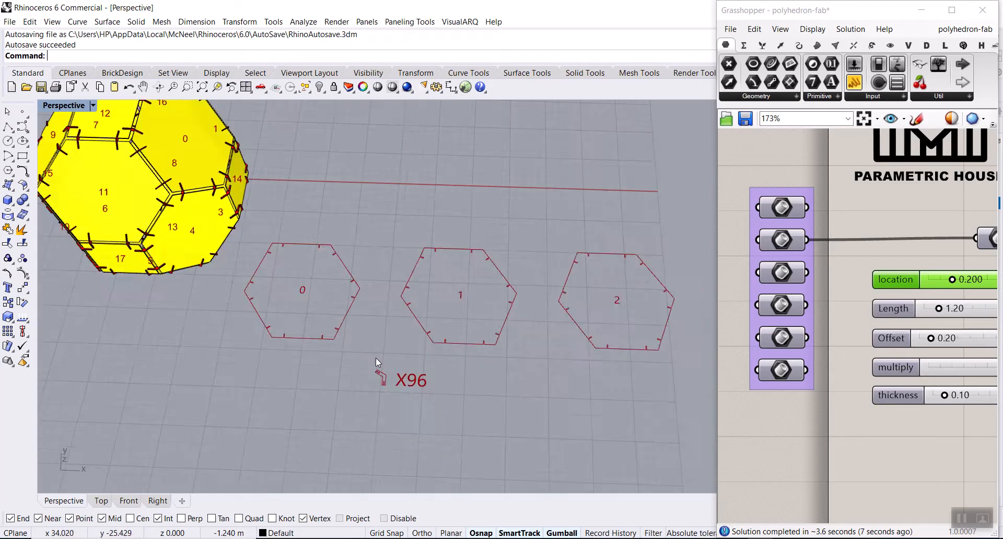
- Examine the row of unrolled notched panels and the polyhedron's connector joints
{"action": "scroll", "coordinate": [265, 313], "scroll_direction": "up", "scroll_amount": 3}
{"action": "scroll", "coordinate": [184, 287], "scroll_direction": "down", "scroll_amount": 14}
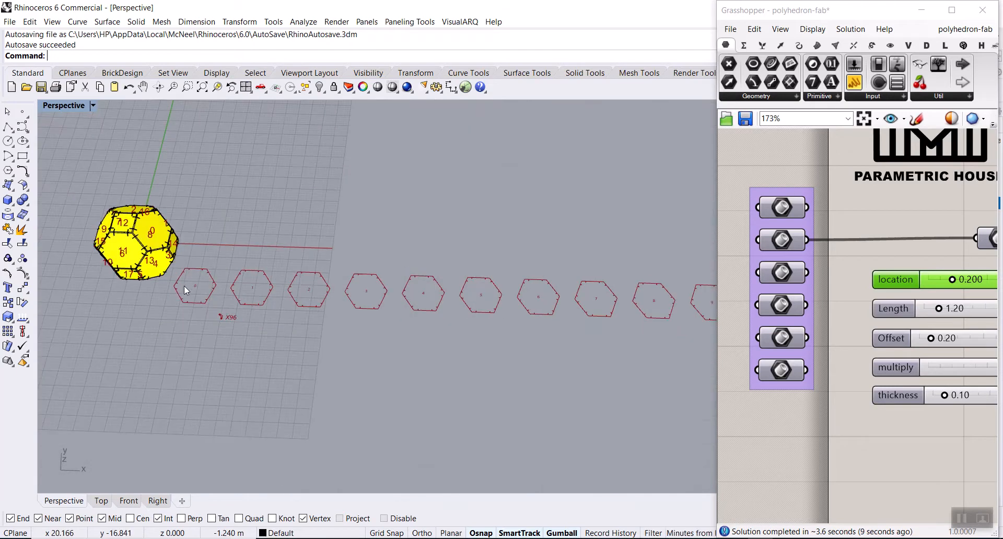
{"action": "scroll", "coordinate": [459, 293], "scroll_direction": "up", "scroll_amount": 10}
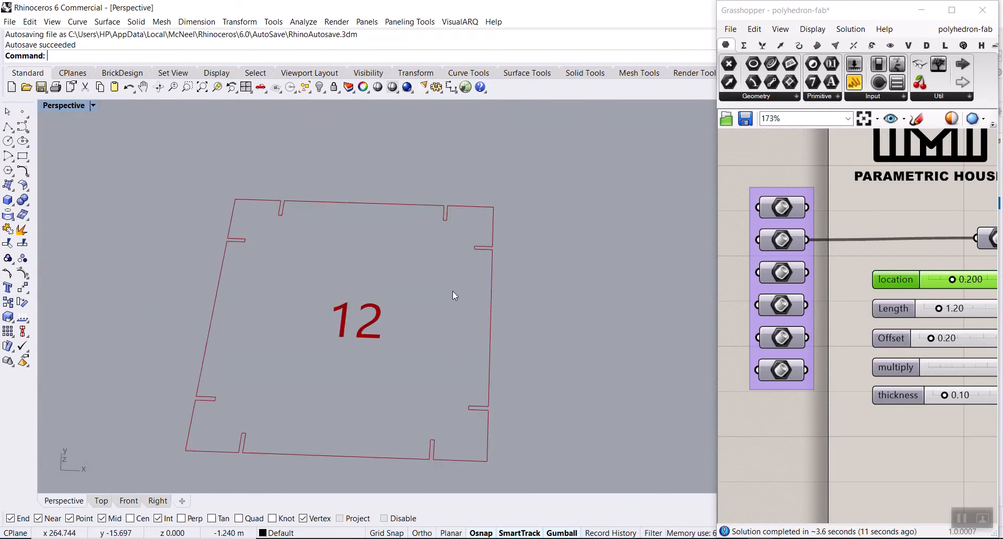
{"action": "scroll", "coordinate": [458, 294], "scroll_direction": "down", "scroll_amount": 10}
{"action": "scroll", "coordinate": [170, 207], "scroll_direction": "up", "scroll_amount": 10}
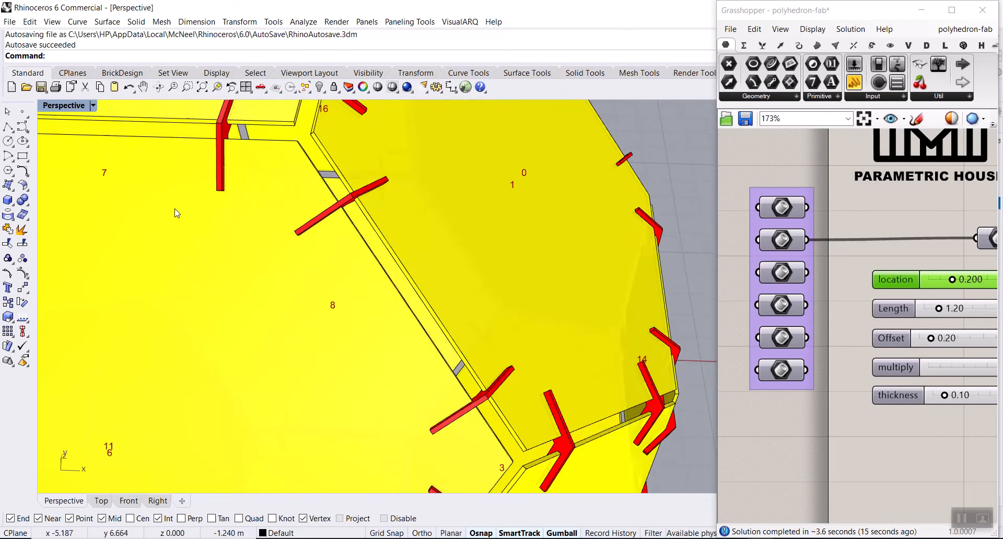
- Set the connector thickness to 0.2 and check the notches on an unrolled panel
{"action": "right_click_drag", "start_coordinate": [907, 343], "coordinate": [811, 319]}
{"action": "double_click", "coordinate": [867, 369]}
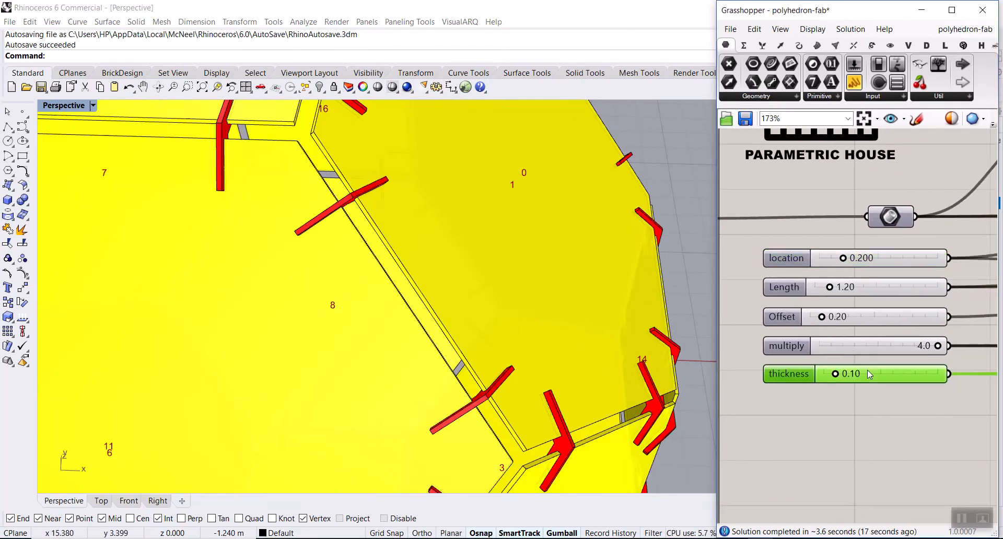
{"action": "type", "text": "0.2"}
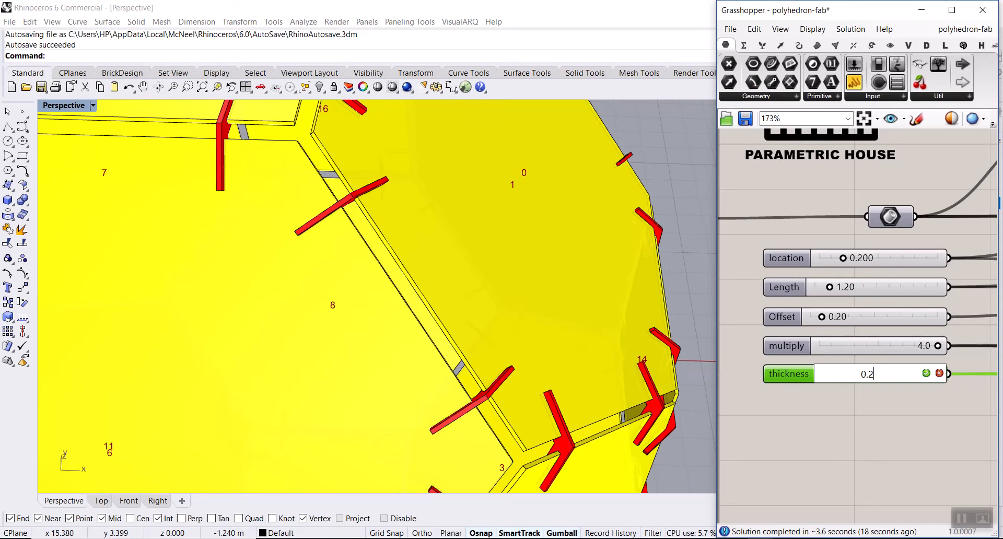
{"action": "key", "text": "Return"}
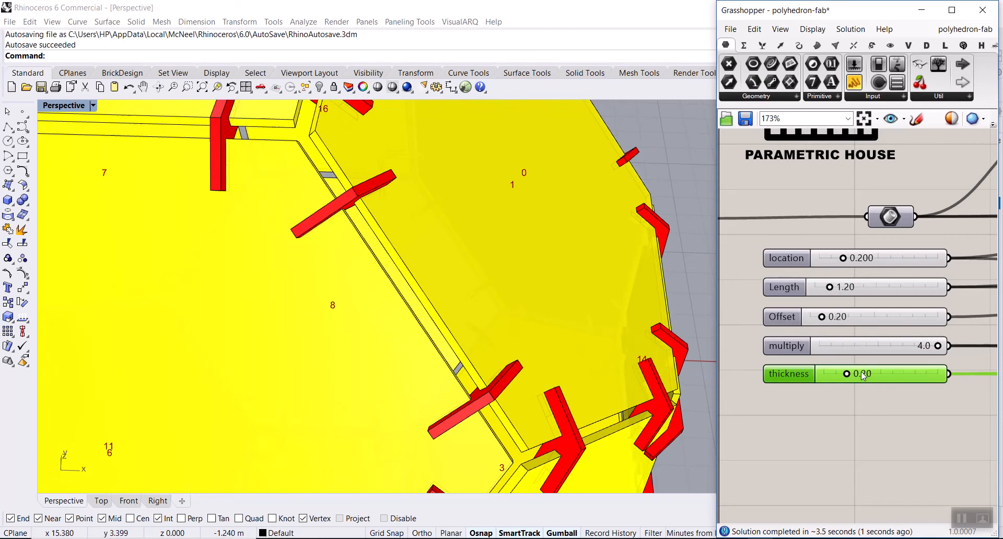
{"action": "scroll", "coordinate": [373, 300], "scroll_direction": "down", "scroll_amount": 8}
{"action": "scroll", "coordinate": [373, 300], "scroll_direction": "down", "scroll_amount": 2}
{"action": "scroll", "coordinate": [466, 368], "scroll_direction": "up", "scroll_amount": 10}
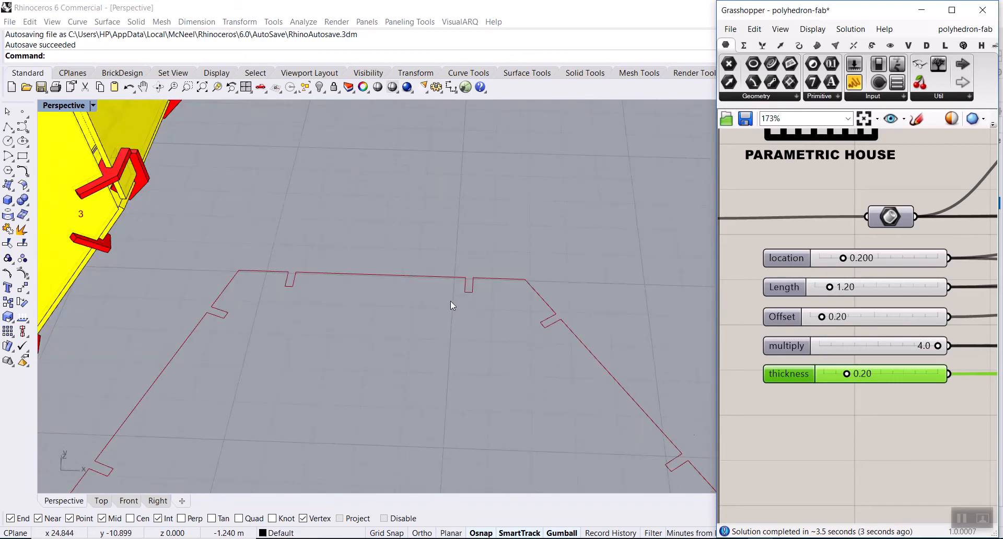
{"action": "scroll", "coordinate": [465, 287], "scroll_direction": "down", "scroll_amount": 10}
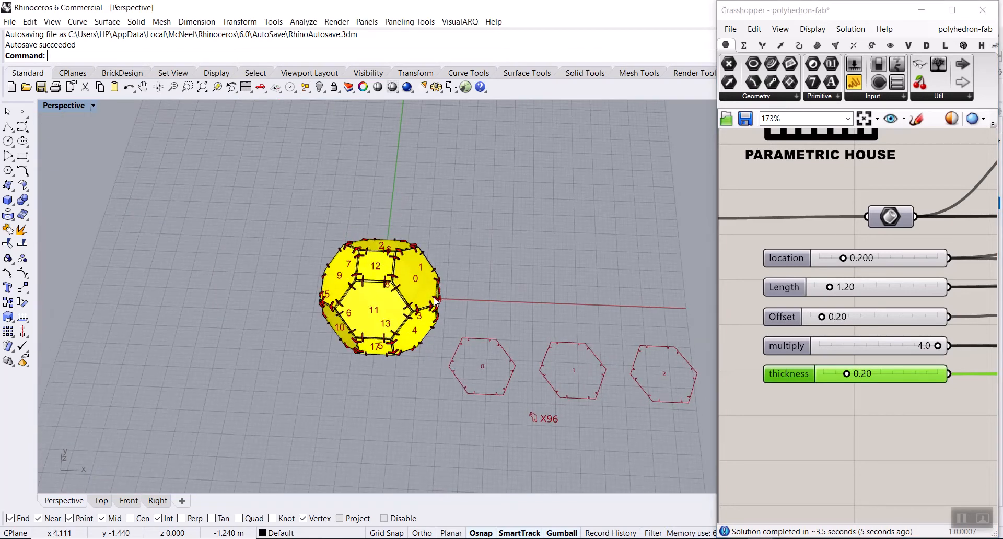
- Wire the third geometry parameter in the purple group into the definition's input parameter in place of the second
{"action": "right_click_drag", "start_coordinate": [847, 294], "coordinate": [909, 307]}
{"action": "scroll", "coordinate": [908, 305], "scroll_direction": "down", "scroll_amount": 5}
{"action": "scroll", "coordinate": [863, 286], "scroll_direction": "up", "scroll_amount": 5}
{"action": "left_click_drag", "start_coordinate": [832, 293], "coordinate": [932, 257]}
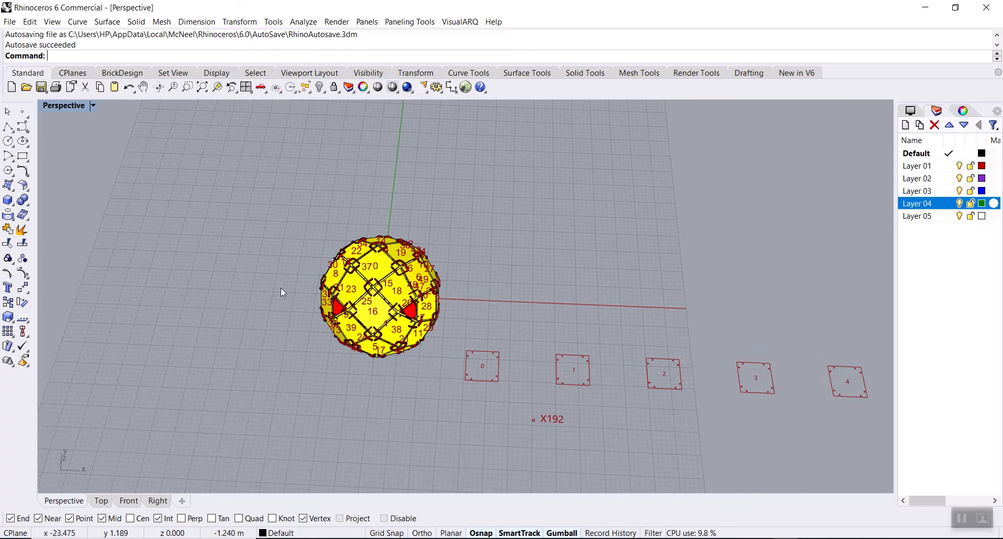
- Examine the connector joints of the new polyhedron, especially around its small triangular faces
{"action": "scroll", "coordinate": [356, 287], "scroll_direction": "up", "scroll_amount": 8}
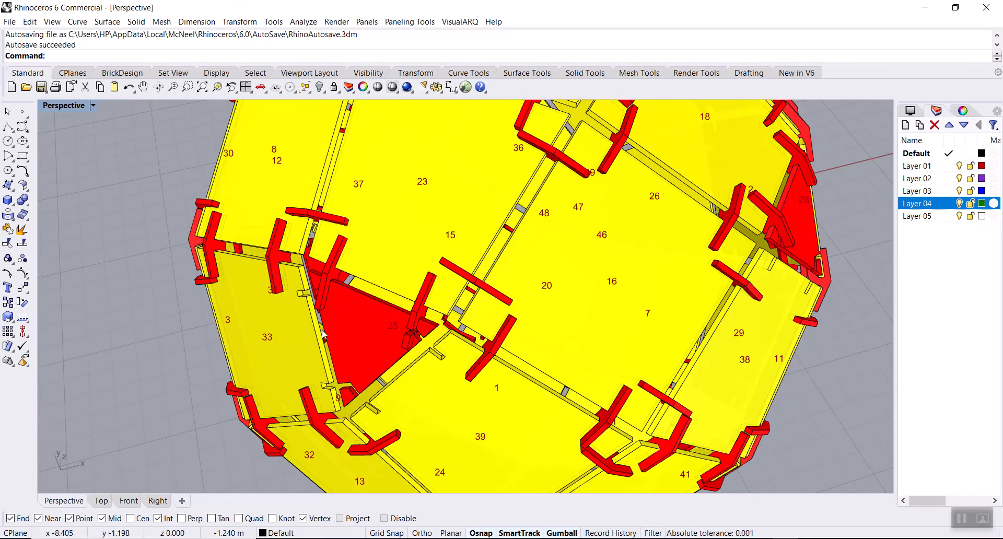
{"action": "scroll", "coordinate": [380, 311], "scroll_direction": "down", "scroll_amount": 6}
{"action": "scroll", "coordinate": [360, 293], "scroll_direction": "up", "scroll_amount": 7}
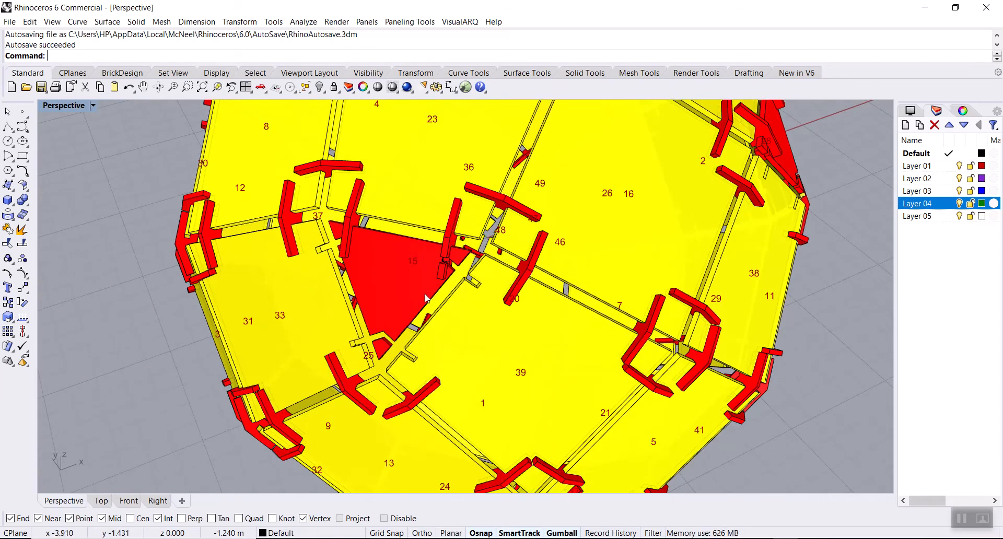
{"action": "scroll", "coordinate": [426, 273], "scroll_direction": "down", "scroll_amount": 6}
{"action": "scroll", "coordinate": [364, 281], "scroll_direction": "up", "scroll_amount": 6}
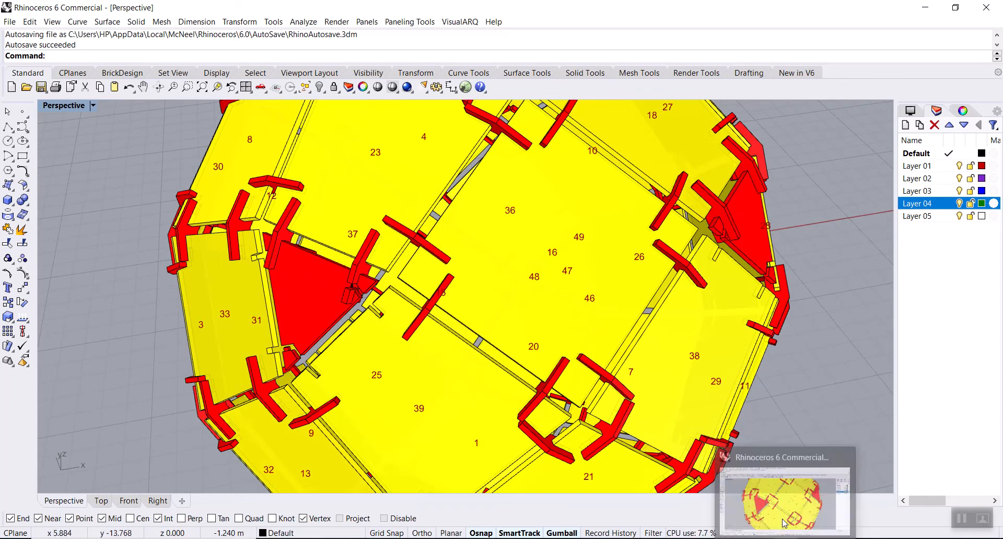
- Set the connector Length slider to 0.8
{"action": "left_click", "coordinate": [787, 538]}
{"action": "right_click_drag", "start_coordinate": [818, 287], "coordinate": [787, 280]}
{"action": "scroll", "coordinate": [834, 360], "scroll_direction": "down", "scroll_amount": 1}
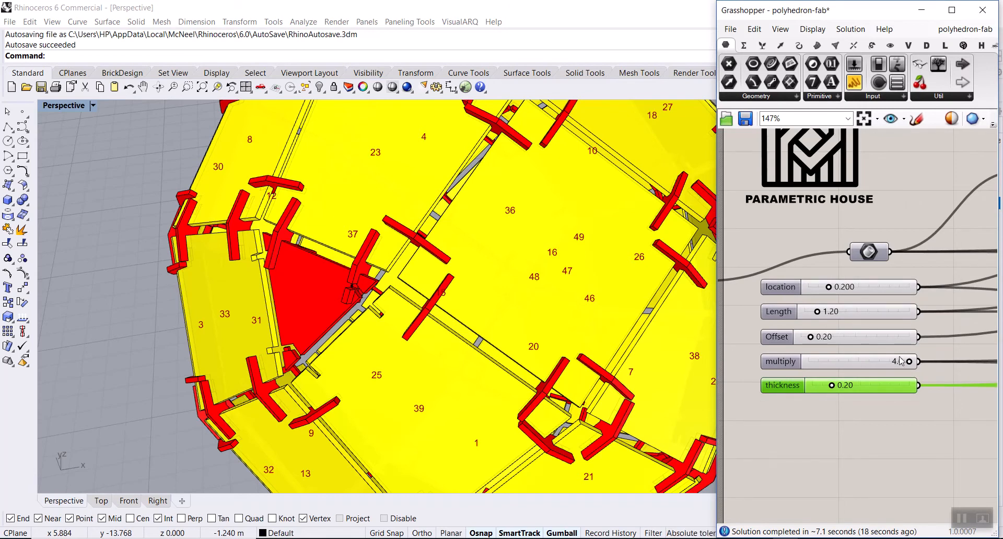
{"action": "double_click", "coordinate": [834, 312]}
{"action": "type", "text": "0.8"}
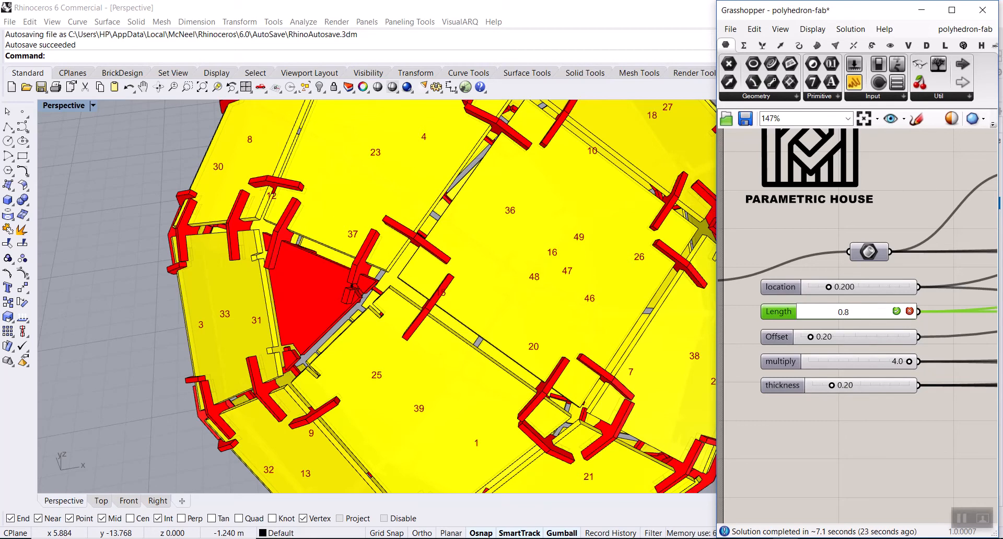
{"action": "key", "text": "Return"}
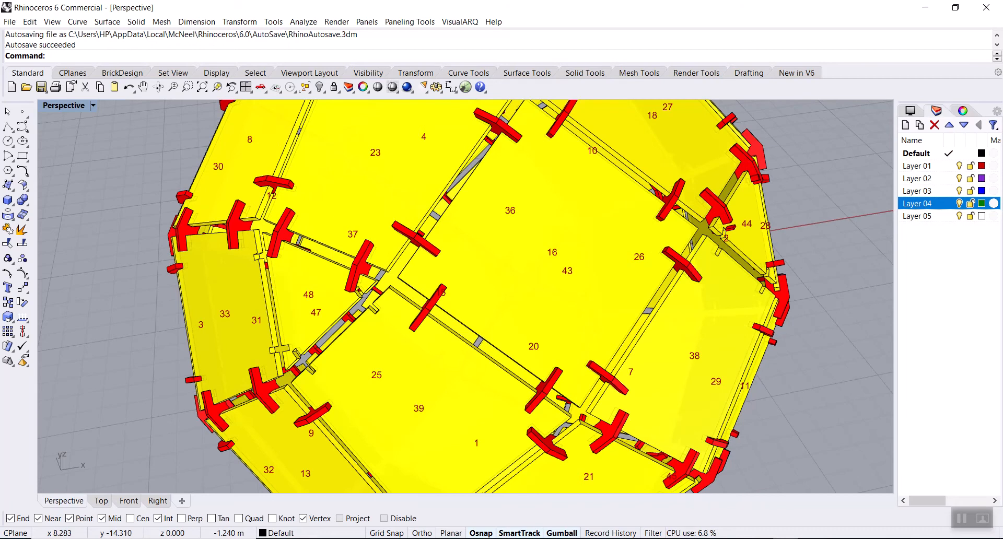
- Set the location slider to 0.3 to shift the connectors along the panel edges
{"action": "mouse_move", "coordinate": [785, 538]}
{"action": "left_click", "coordinate": [775, 492]}
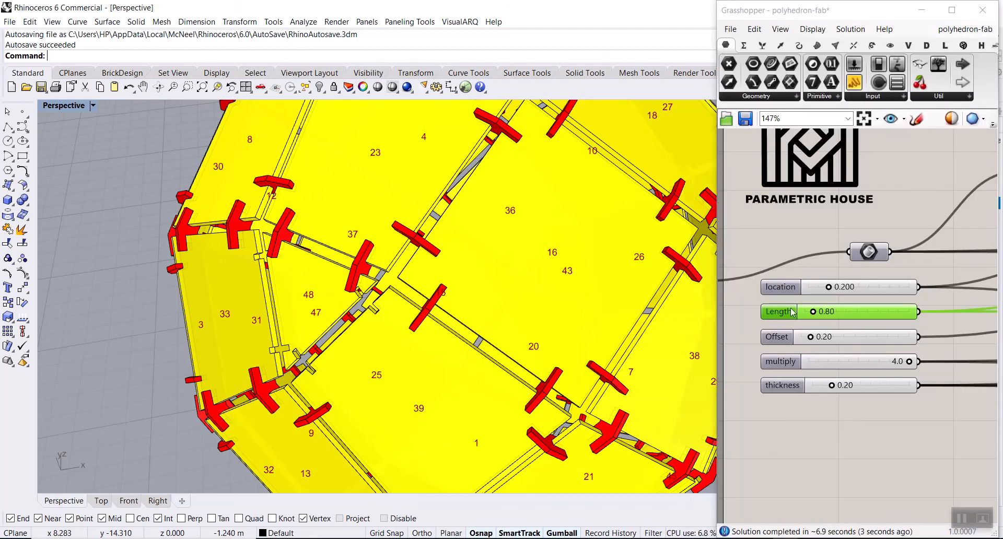
{"action": "double_click", "coordinate": [841, 287]}
{"action": "type", "text": "0.3"}
{"action": "key", "text": "Return"}
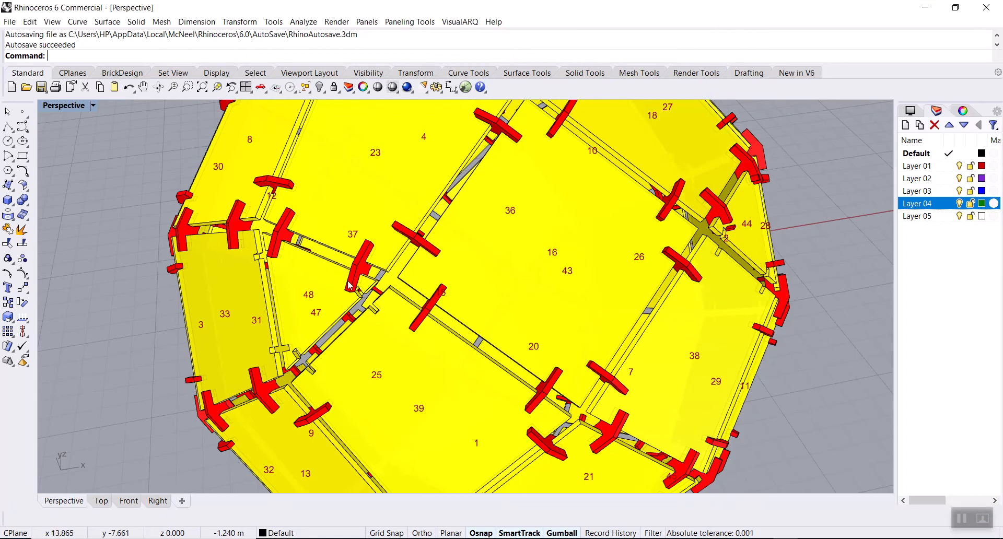
- Examine the adjusted connector joints around the triangular faces, the unrolled panels and the flat connector piece
{"action": "mouse_move", "coordinate": [360, 285]}
{"action": "right_mouse_down"}
{"action": "mouse_move", "coordinate": [381, 238]}
{"action": "mouse_move", "coordinate": [429, 189]}
{"action": "right_mouse_up"}
{"action": "scroll", "coordinate": [431, 188], "scroll_direction": "down", "scroll_amount": 3}
{"action": "scroll", "coordinate": [431, 188], "scroll_direction": "up", "scroll_amount": 3}
{"action": "scroll", "coordinate": [430, 188], "scroll_direction": "up", "scroll_amount": 5}
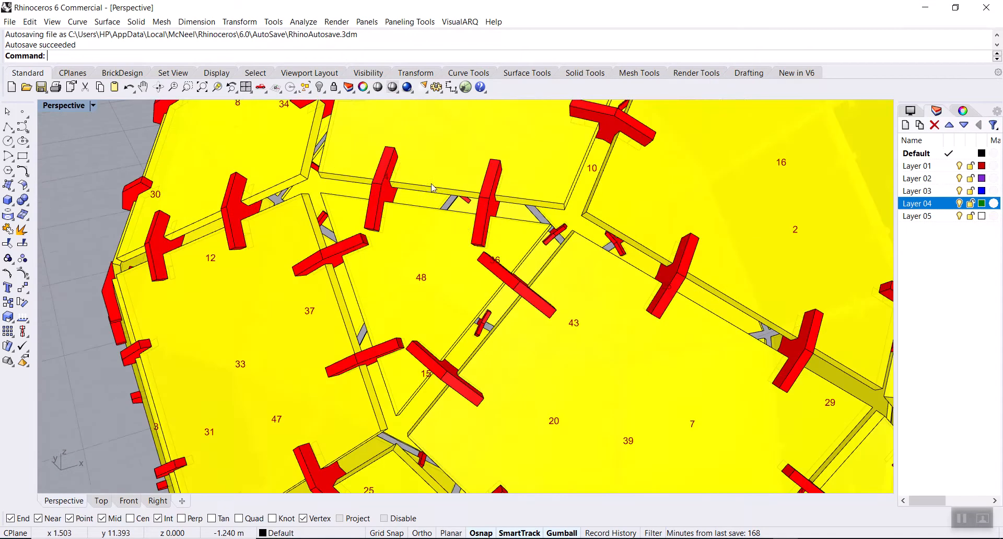
{"action": "mouse_move", "coordinate": [459, 229]}
{"action": "right_mouse_down"}
{"action": "mouse_move", "coordinate": [478, 235]}
{"action": "mouse_move", "coordinate": [453, 235]}
{"action": "right_mouse_up"}
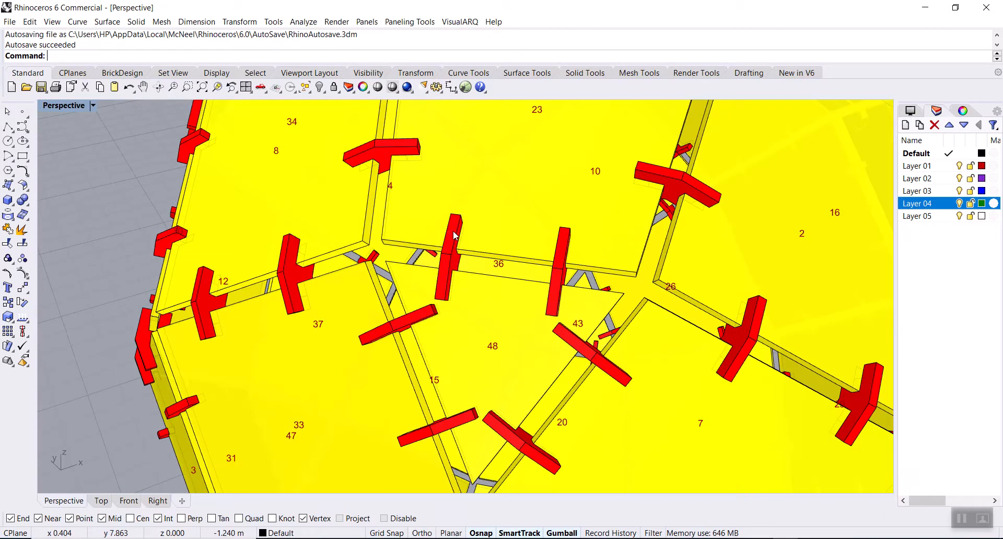
{"action": "scroll", "coordinate": [453, 235], "scroll_direction": "down", "scroll_amount": 10}
{"action": "scroll", "coordinate": [571, 334], "scroll_direction": "up", "scroll_amount": 3}
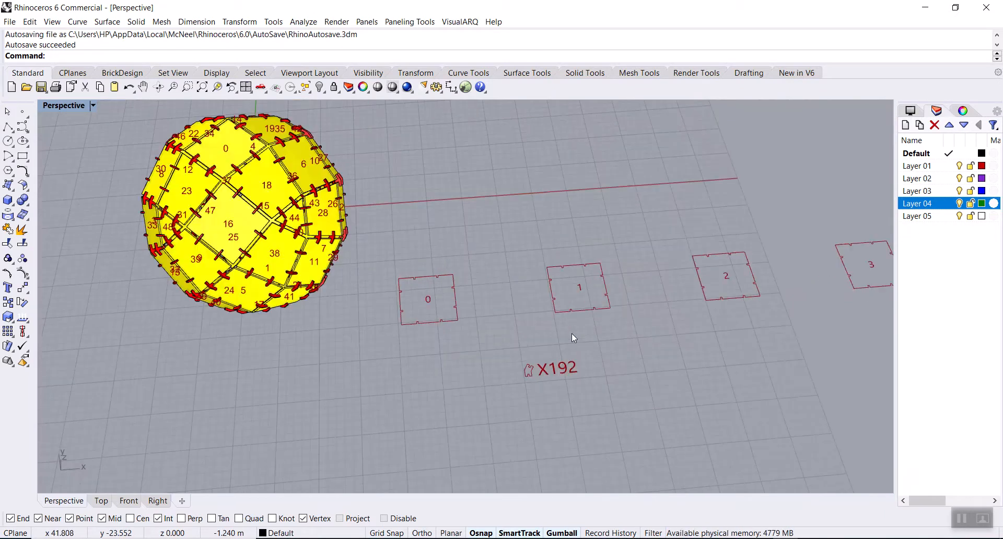
{"action": "scroll", "coordinate": [521, 409], "scroll_direction": "up", "scroll_amount": 5}
{"action": "scroll", "coordinate": [481, 397], "scroll_direction": "down", "scroll_amount": 5}
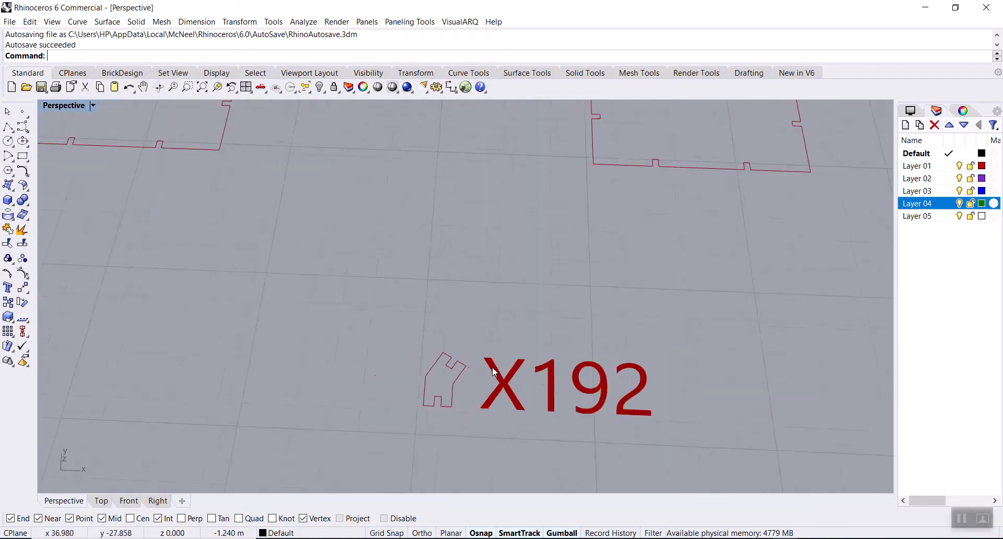
{"action": "scroll", "coordinate": [256, 211], "scroll_direction": "up", "scroll_amount": 5}
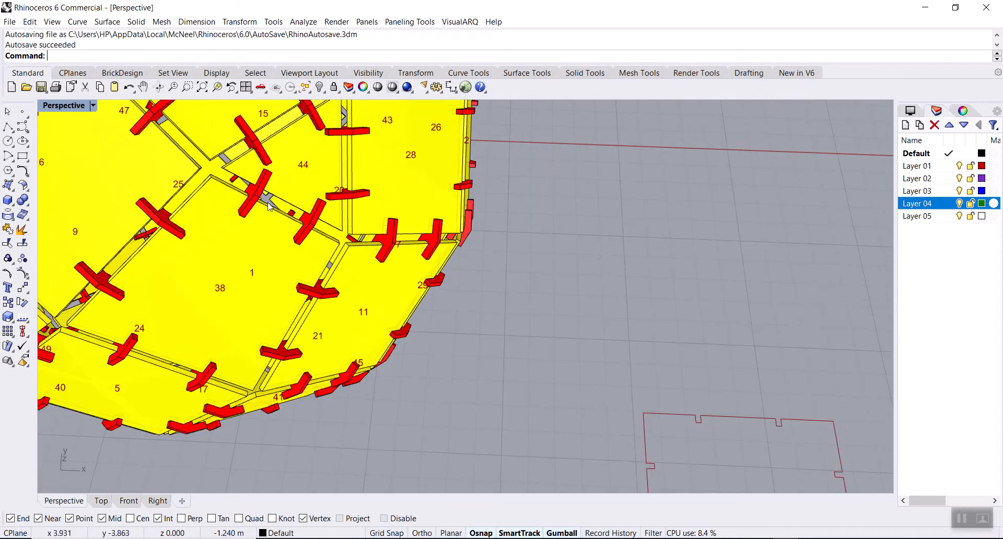
{"action": "scroll", "coordinate": [269, 169], "scroll_direction": "down", "scroll_amount": 6}
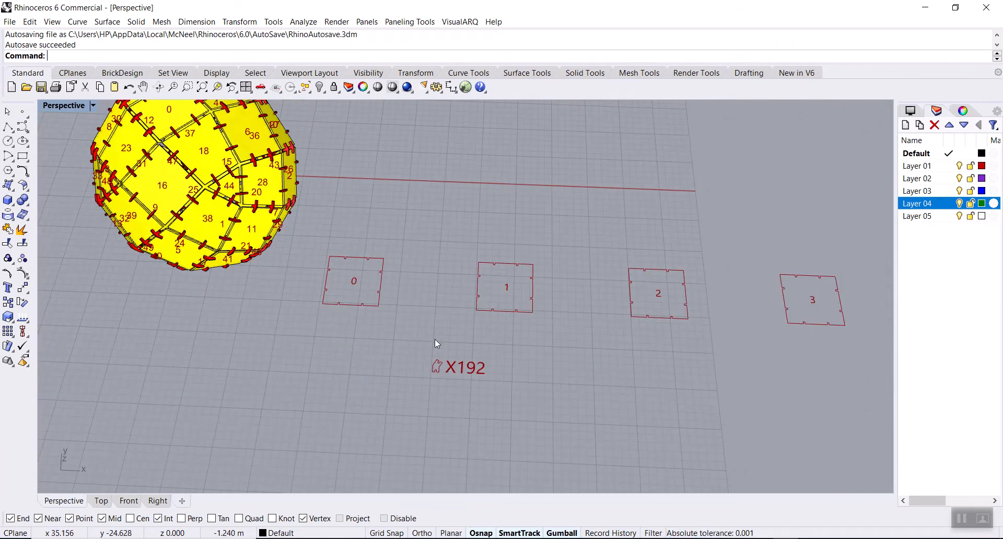
{"action": "scroll", "coordinate": [402, 374], "scroll_direction": "up", "scroll_amount": 5}
{"action": "scroll", "coordinate": [402, 374], "scroll_direction": "up", "scroll_amount": 2}
{"action": "scroll", "coordinate": [267, 369], "scroll_direction": "down", "scroll_amount": 6}
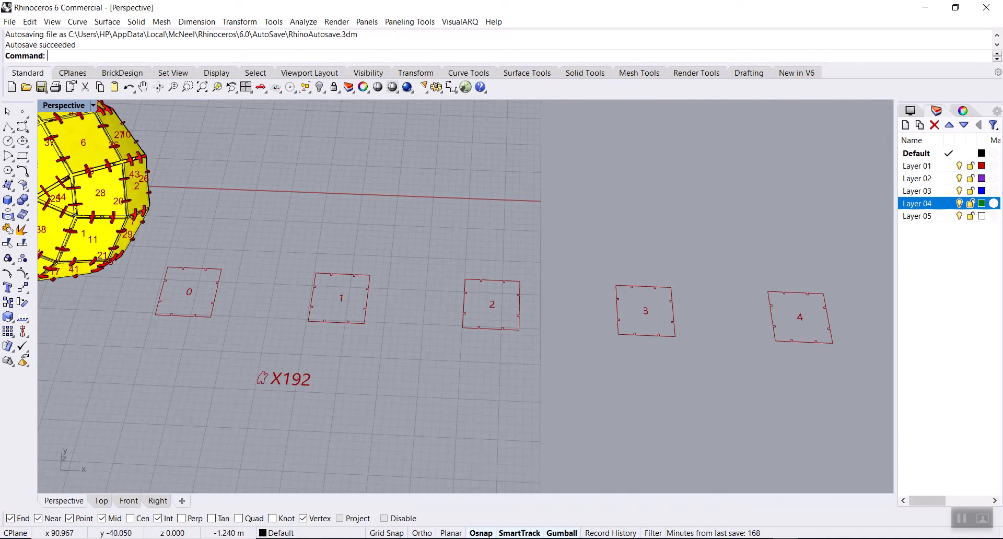
- Lower the Distance slider to 8.34 to bring the unrolled panels closer together
{"action": "left_click", "coordinate": [781, 503]}
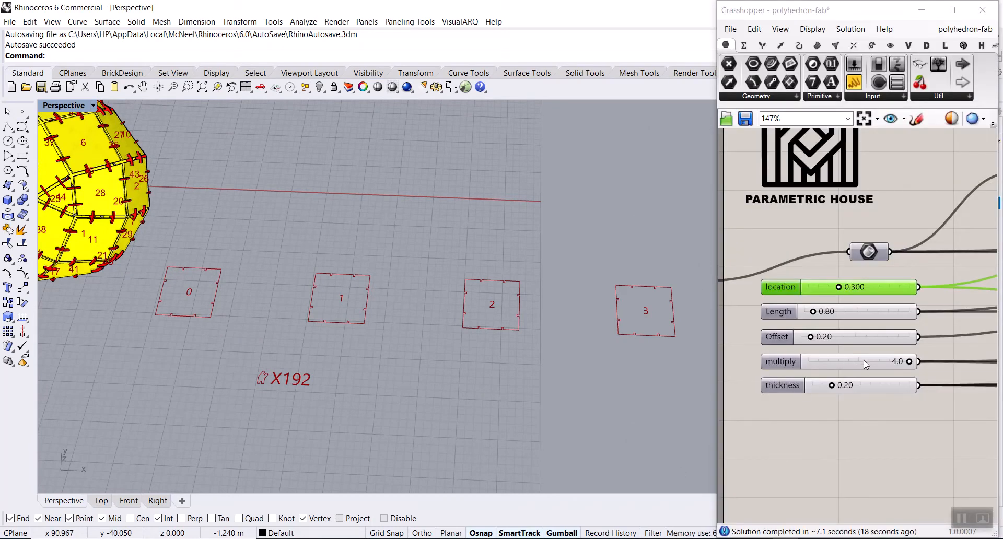
{"action": "scroll", "coordinate": [863, 359], "scroll_direction": "down", "scroll_amount": 10}
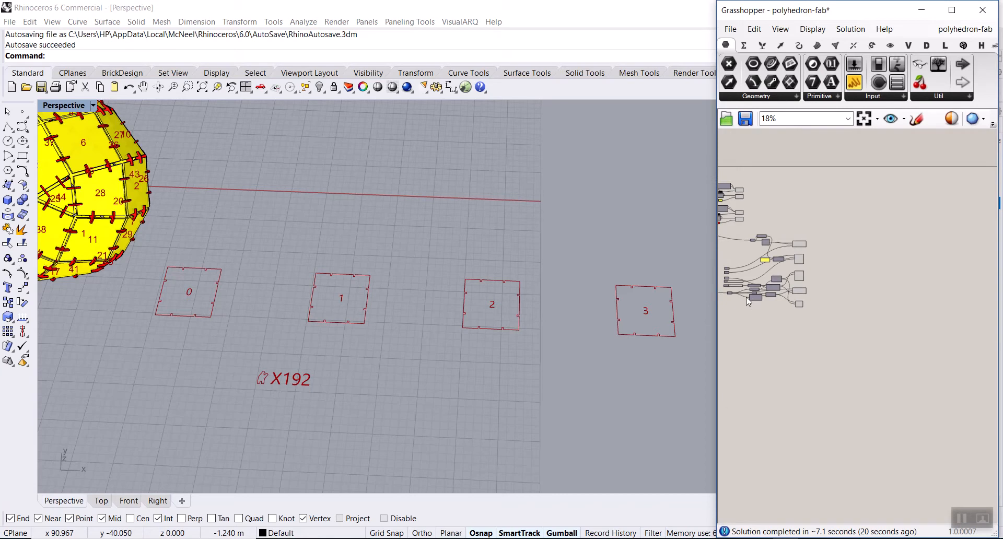
{"action": "scroll", "coordinate": [748, 312], "scroll_direction": "up", "scroll_amount": 4}
{"action": "right_click_drag", "start_coordinate": [790, 315], "coordinate": [920, 317]}
{"action": "scroll", "coordinate": [865, 281], "scroll_direction": "up", "scroll_amount": 9}
{"action": "left_click_drag", "start_coordinate": [917, 276], "coordinate": [802, 274]}
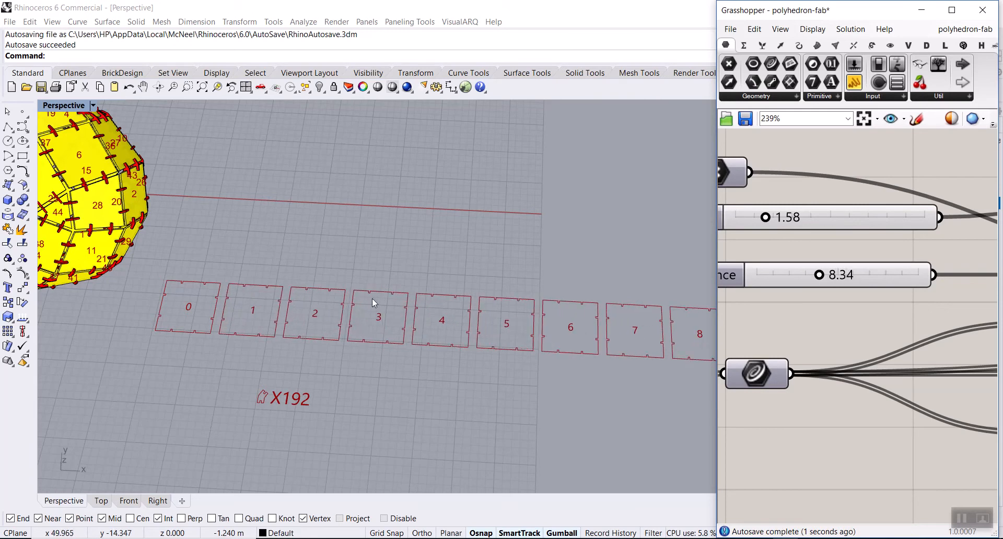
- Examine the full row of unrolled panels through to the triangular ones at its far end, and return to the polyhedron
{"action": "scroll", "coordinate": [483, 306], "scroll_direction": "down", "scroll_amount": 10}
{"action": "scroll", "coordinate": [486, 314], "scroll_direction": "up", "scroll_amount": 5}
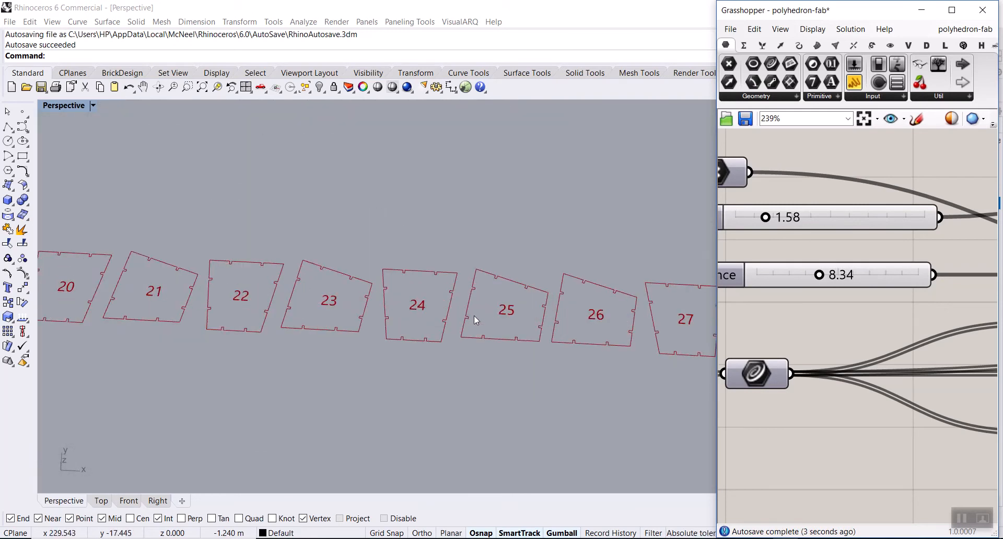
{"action": "mouse_move", "coordinate": [523, 319]}
{"action": "right_mouse_down", "text": "shift"}
{"action": "mouse_move", "coordinate": [430, 293]}
{"action": "mouse_move", "coordinate": [436, 281]}
{"action": "right_mouse_up", "text": "shift"}
{"action": "scroll", "coordinate": [437, 279], "scroll_direction": "down", "scroll_amount": 7}
{"action": "right_click_drag", "start_coordinate": [654, 288], "coordinate": [360, 285], "text": "shift"}
{"action": "scroll", "coordinate": [462, 310], "scroll_direction": "up", "scroll_amount": 7}
{"action": "right_click_drag", "start_coordinate": [553, 334], "coordinate": [345, 316], "text": "shift"}
{"action": "right_click_drag", "start_coordinate": [637, 329], "coordinate": [431, 314], "text": "shift"}
{"action": "scroll", "coordinate": [565, 304], "scroll_direction": "up", "scroll_amount": 10}
{"action": "scroll", "coordinate": [617, 318], "scroll_direction": "down", "scroll_amount": 15}
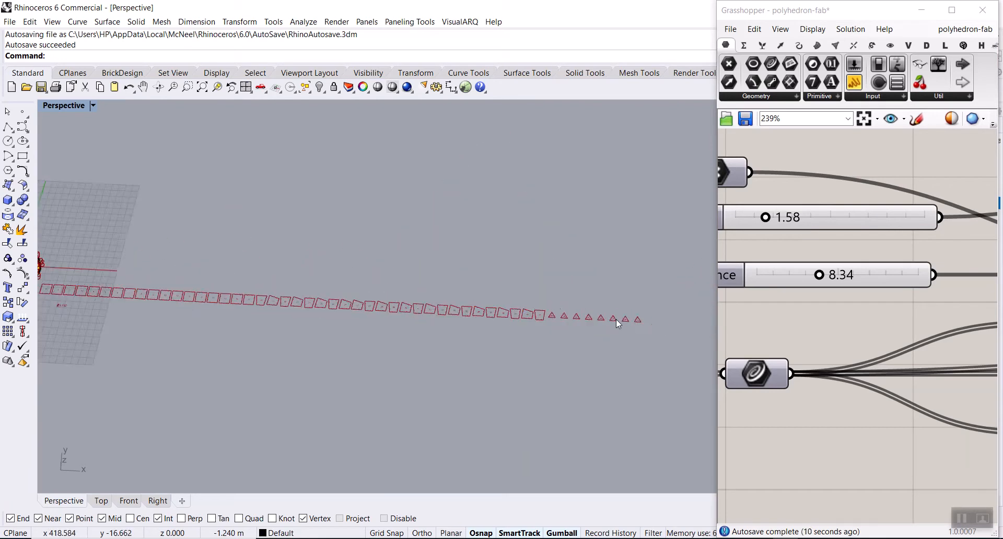
{"action": "scroll", "coordinate": [429, 313], "scroll_direction": "up", "scroll_amount": 5}
{"action": "scroll", "coordinate": [450, 250], "scroll_direction": "up", "scroll_amount": 8}
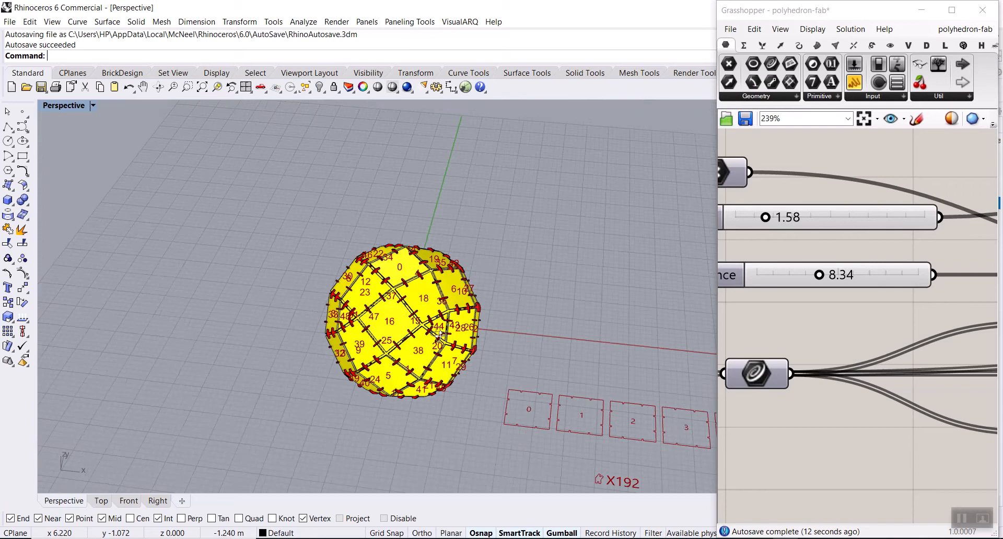
- Disable the Brep input parameter of the fabrication definition
{"action": "scroll", "coordinate": [898, 350], "scroll_direction": "down", "scroll_amount": 10}
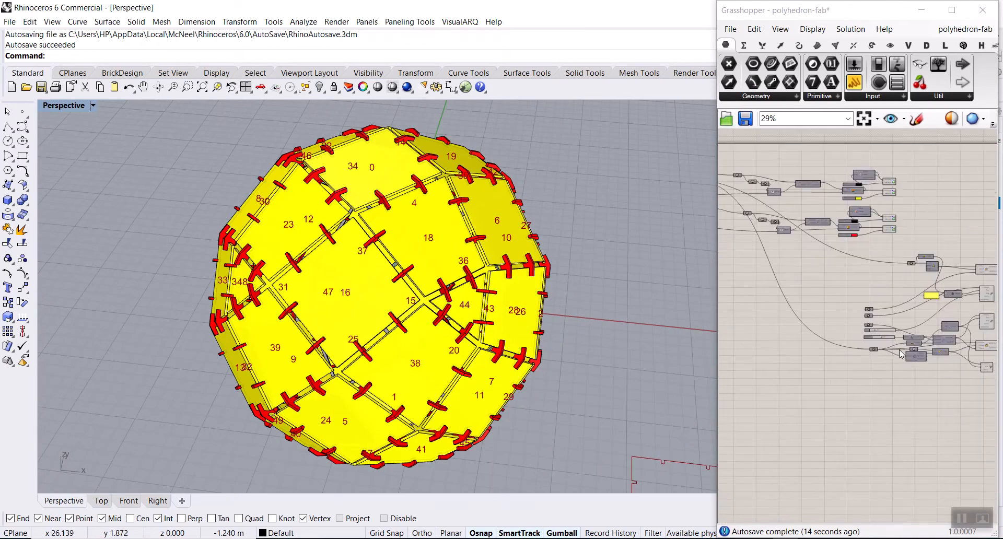
{"action": "scroll", "coordinate": [860, 322], "scroll_direction": "up", "scroll_amount": 3}
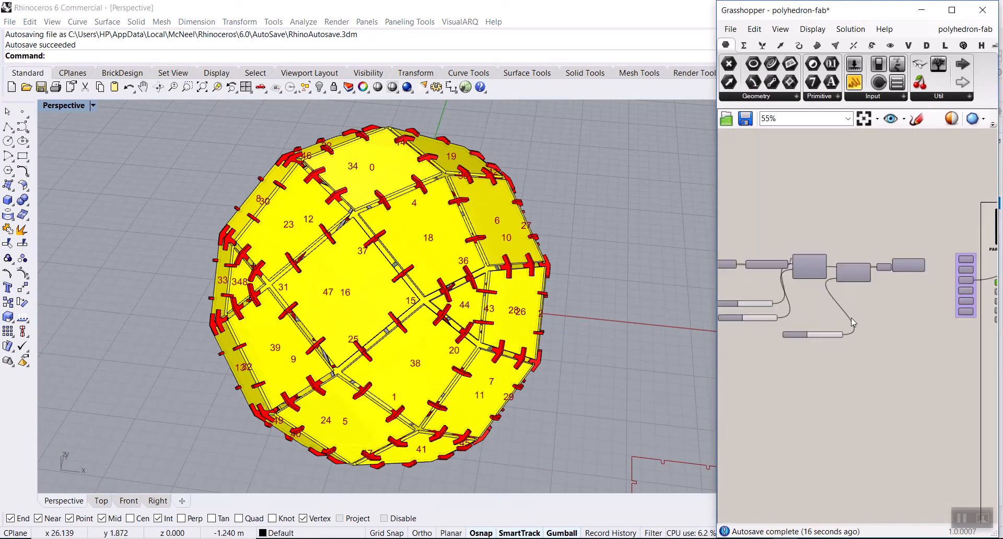
{"action": "scroll", "coordinate": [817, 290], "scroll_direction": "up", "scroll_amount": 5}
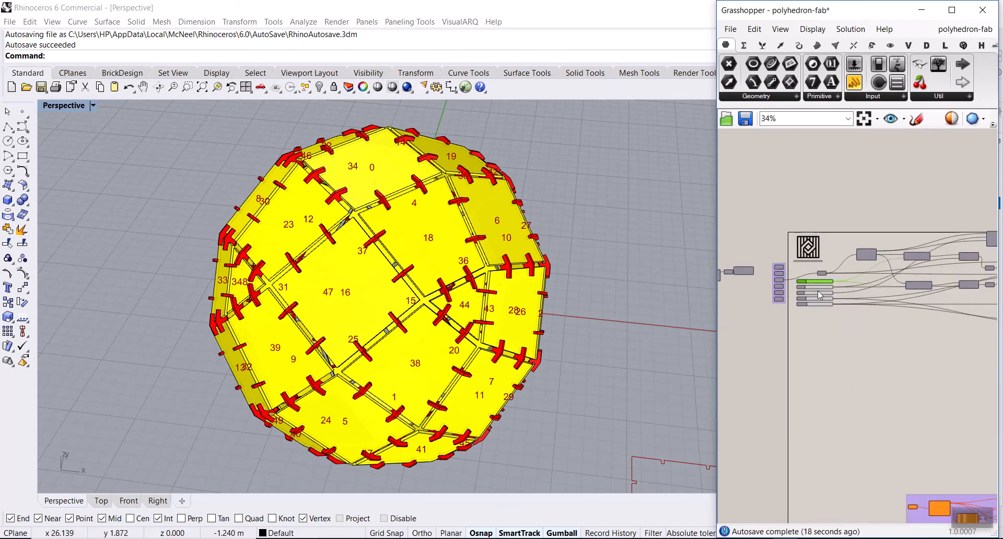
{"action": "right_click", "coordinate": [827, 259]}
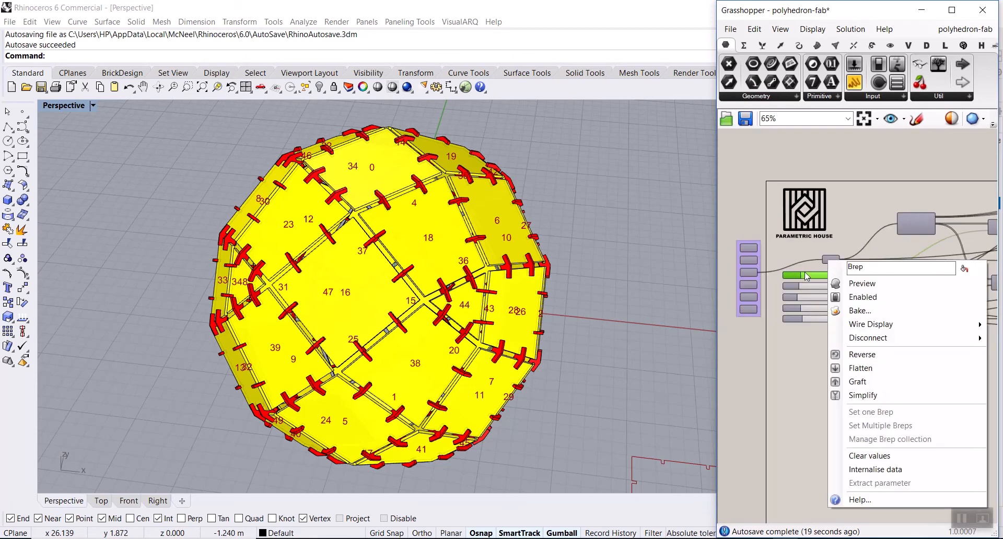
{"action": "left_click", "coordinate": [846, 298]}
- Turn on the preview of the Brep Join component that joins the generated polyhedron's faces
{"action": "right_click_drag", "start_coordinate": [841, 353], "coordinate": [936, 347]}
{"action": "scroll", "coordinate": [937, 345], "scroll_direction": "down", "scroll_amount": 2}
{"action": "right_click_drag", "start_coordinate": [835, 327], "coordinate": [908, 326]}
{"action": "scroll", "coordinate": [923, 286], "scroll_direction": "up", "scroll_amount": 6}
{"action": "right_click", "coordinate": [886, 268]}
{"action": "left_click", "coordinate": [905, 301]}
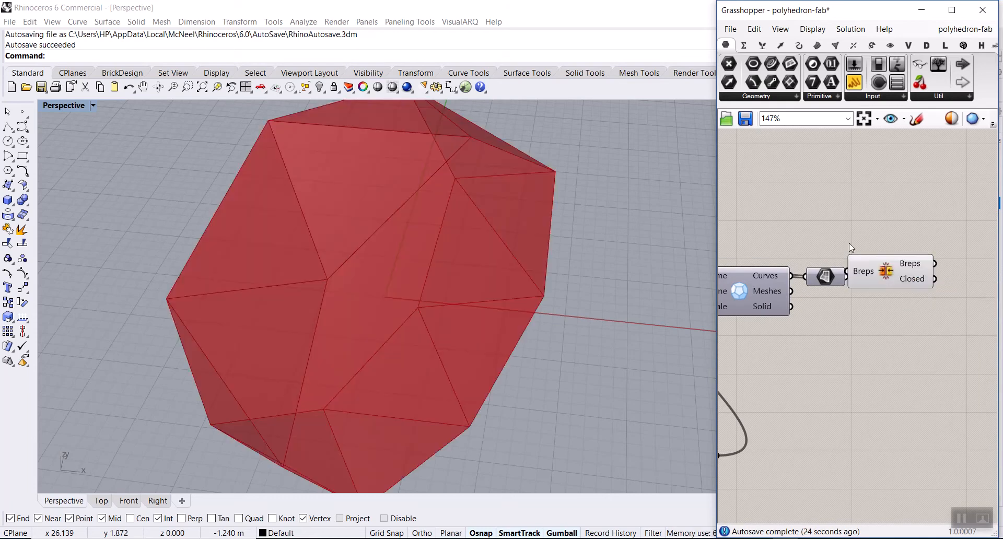
- Widen the Grasshopper window so the whole polyhedron generator chain through Brep Join fits in it
{"action": "scroll", "coordinate": [848, 243], "scroll_direction": "down", "scroll_amount": 3}
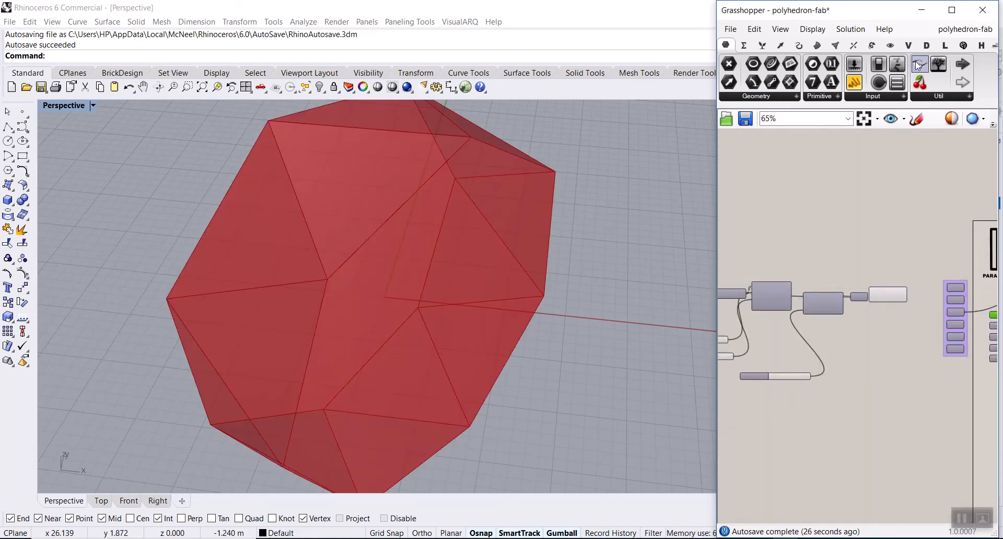
{"action": "scroll", "coordinate": [913, 296], "scroll_direction": "down", "scroll_amount": 2}
{"action": "scroll", "coordinate": [809, 289], "scroll_direction": "up", "scroll_amount": 4}
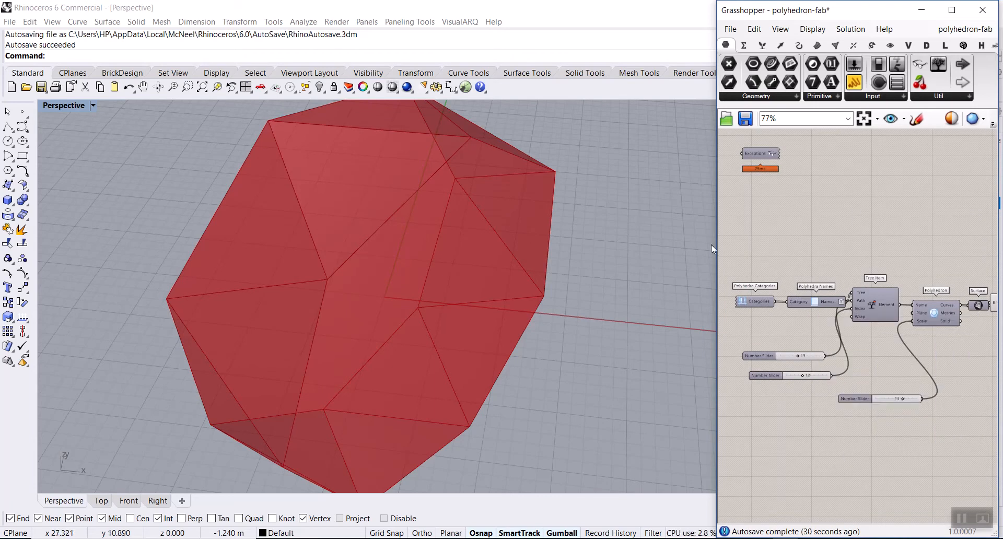
{"action": "left_click_drag", "start_coordinate": [716, 244], "coordinate": [625, 244]}
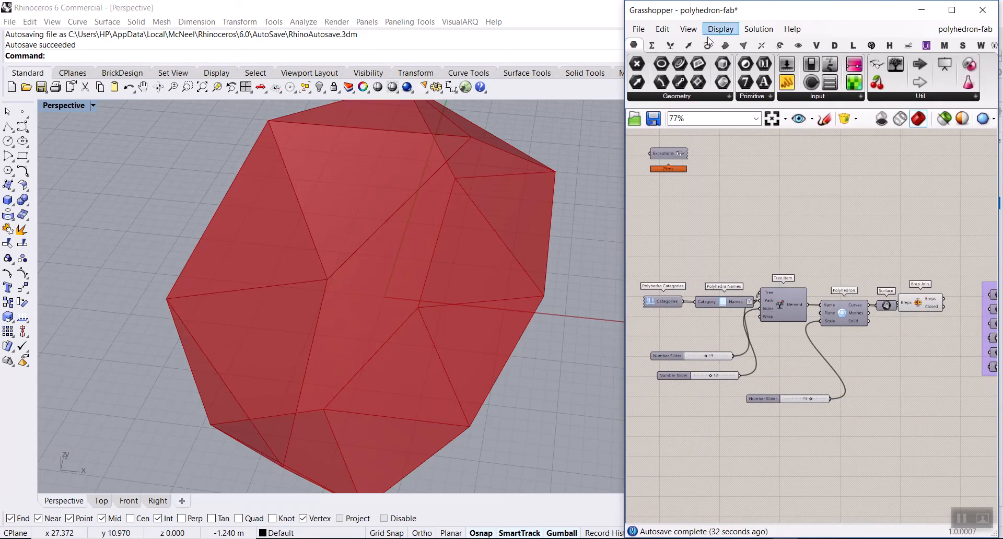
- Examine the Polyhedron component group among the mesh tools and the generator chain leading to the Brep Join component
{"action": "left_click", "coordinate": [723, 45]}
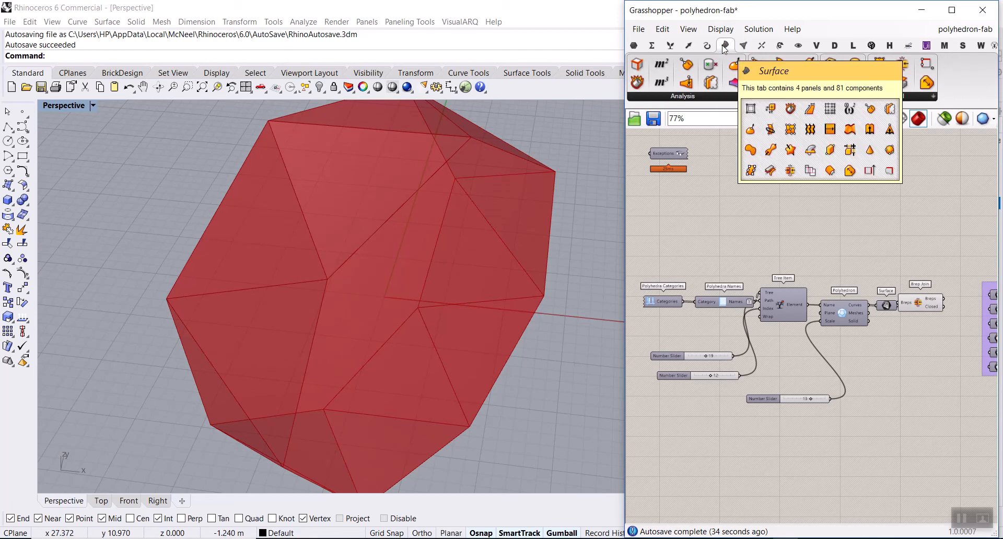
{"action": "left_click", "coordinate": [744, 45]}
{"action": "left_click", "coordinate": [802, 96]}
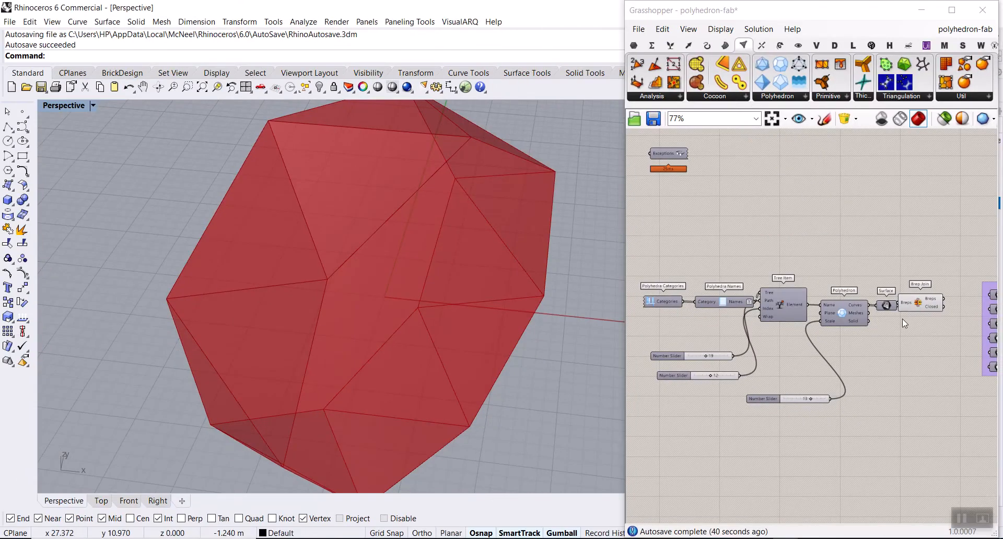
{"action": "scroll", "coordinate": [902, 319], "scroll_direction": "up", "scroll_amount": 3}
{"action": "left_click", "coordinate": [932, 304]}
{"action": "right_click_drag", "start_coordinate": [950, 327], "coordinate": [936, 269]}
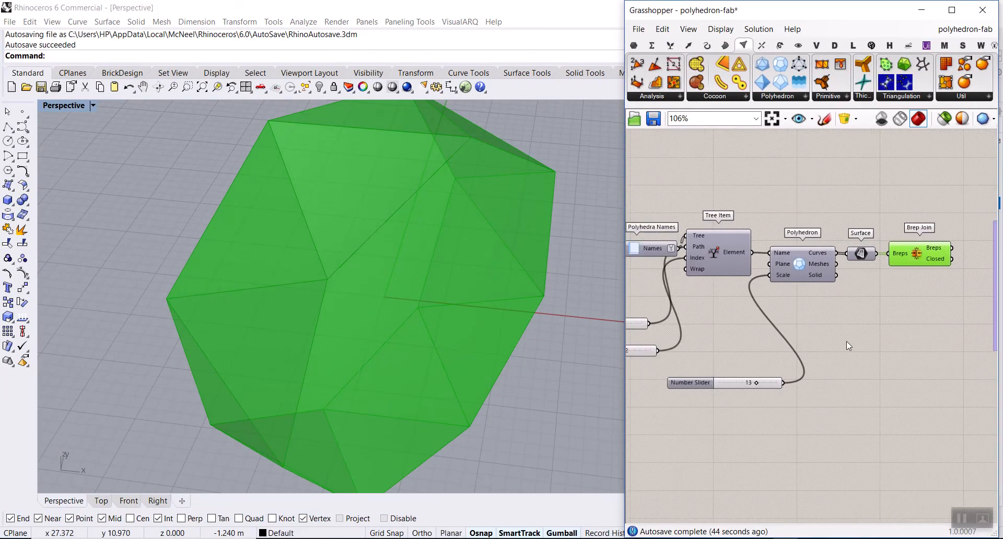
{"action": "right_click_drag", "start_coordinate": [687, 345], "coordinate": [748, 345]}
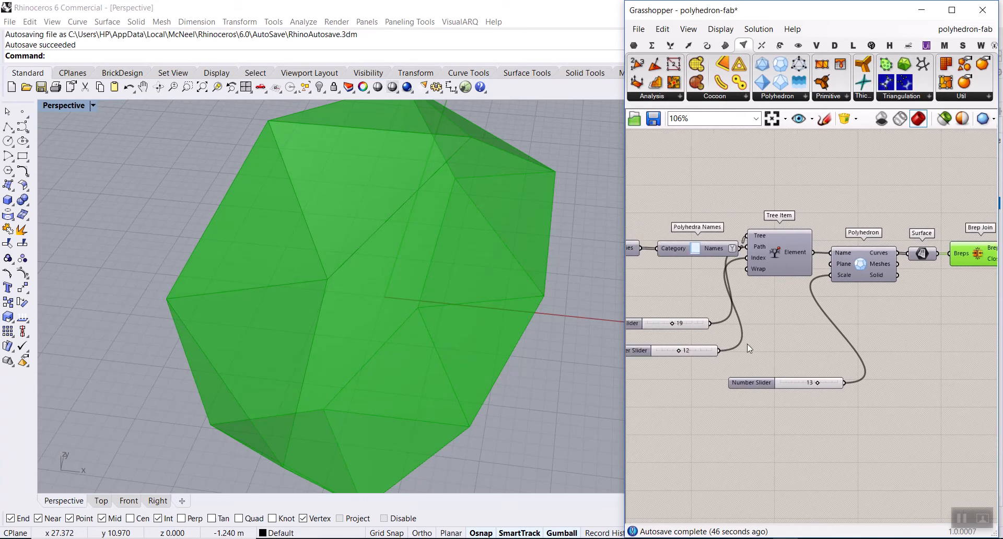
- Adjust the generator's number sliders to produce a soccer-ball polyhedron made of hexagons and pentagons
{"action": "scroll", "coordinate": [792, 390], "scroll_direction": "up", "scroll_amount": 5}
{"action": "left_click_drag", "start_coordinate": [837, 381], "coordinate": [831, 381]}
{"action": "scroll", "coordinate": [801, 360], "scroll_direction": "down", "scroll_amount": 3}
{"action": "scroll", "coordinate": [760, 323], "scroll_direction": "up", "scroll_amount": 5}
{"action": "left_click_drag", "start_coordinate": [767, 300], "coordinate": [713, 299]}
{"action": "mouse_move", "coordinate": [784, 373]}
{"action": "left_mouse_down"}
{"action": "mouse_move", "coordinate": [768, 372]}
{"action": "mouse_move", "coordinate": [787, 371]}
{"action": "mouse_move", "coordinate": [779, 373]}
{"action": "left_mouse_up"}
{"action": "mouse_move", "coordinate": [373, 272]}
{"action": "right_mouse_down"}
{"action": "mouse_move", "coordinate": [324, 262]}
{"action": "mouse_move", "coordinate": [332, 280]}
{"action": "mouse_move", "coordinate": [385, 279]}
{"action": "right_mouse_up"}
{"action": "scroll", "coordinate": [714, 251], "scroll_direction": "down", "scroll_amount": 7}
{"action": "scroll", "coordinate": [811, 300], "scroll_direction": "up", "scroll_amount": 4}
{"action": "mouse_move", "coordinate": [507, 288]}
{"action": "right_mouse_down"}
{"action": "mouse_move", "coordinate": [506, 302]}
{"action": "mouse_move", "coordinate": [523, 292]}
{"action": "right_mouse_up"}
{"action": "scroll", "coordinate": [794, 251], "scroll_direction": "up", "scroll_amount": 1}
{"action": "left_click_drag", "start_coordinate": [786, 277], "coordinate": [805, 283]}
- Connect Brep Join's Breps output to the Brep input parameter of the fabrication definition and enable that parameter
{"action": "scroll", "coordinate": [867, 235], "scroll_direction": "down", "scroll_amount": 7}
{"action": "right_click_drag", "start_coordinate": [921, 215], "coordinate": [703, 261]}
{"action": "scroll", "coordinate": [723, 232], "scroll_direction": "up", "scroll_amount": 5}
{"action": "left_click_drag", "start_coordinate": [678, 232], "coordinate": [897, 244]}
{"action": "right_click", "coordinate": [913, 244]}
{"action": "left_click", "coordinate": [881, 278]}
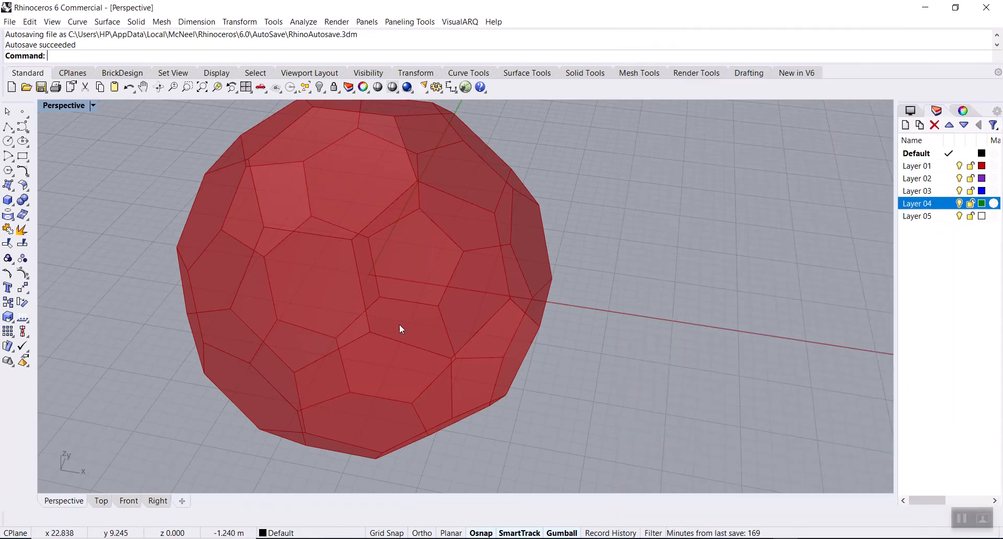
- Examine the unrolled connector outline with its quantity label and the row of numbered flat panels
{"action": "scroll", "coordinate": [221, 302], "scroll_direction": "down", "scroll_amount": 3}
{"action": "scroll", "coordinate": [297, 285], "scroll_direction": "up", "scroll_amount": 5}
{"action": "right_click_drag", "start_coordinate": [224, 291], "coordinate": [357, 342]}
{"action": "scroll", "coordinate": [300, 237], "scroll_direction": "down", "scroll_amount": 10}
{"action": "scroll", "coordinate": [361, 365], "scroll_direction": "up", "scroll_amount": 8}
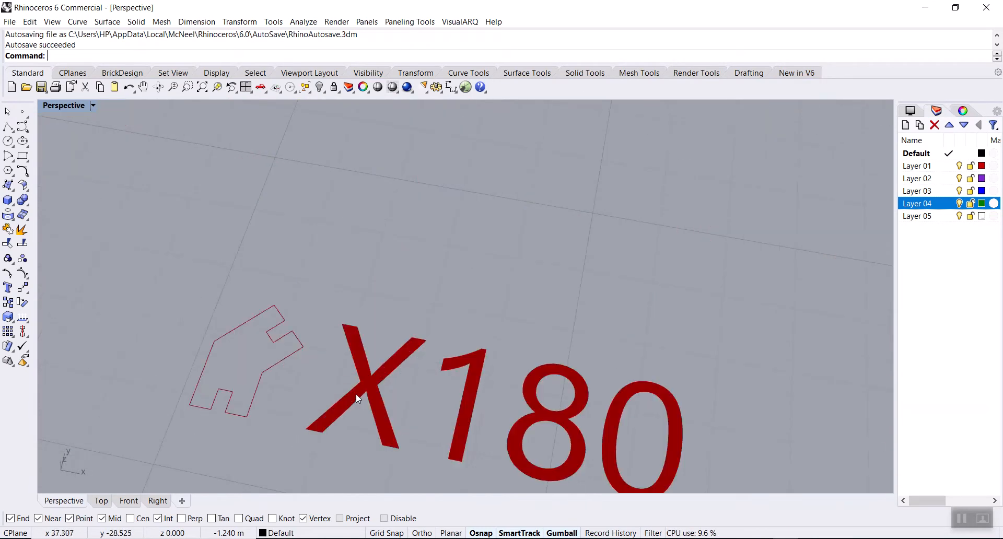
{"action": "scroll", "coordinate": [339, 326], "scroll_direction": "down", "scroll_amount": 8}
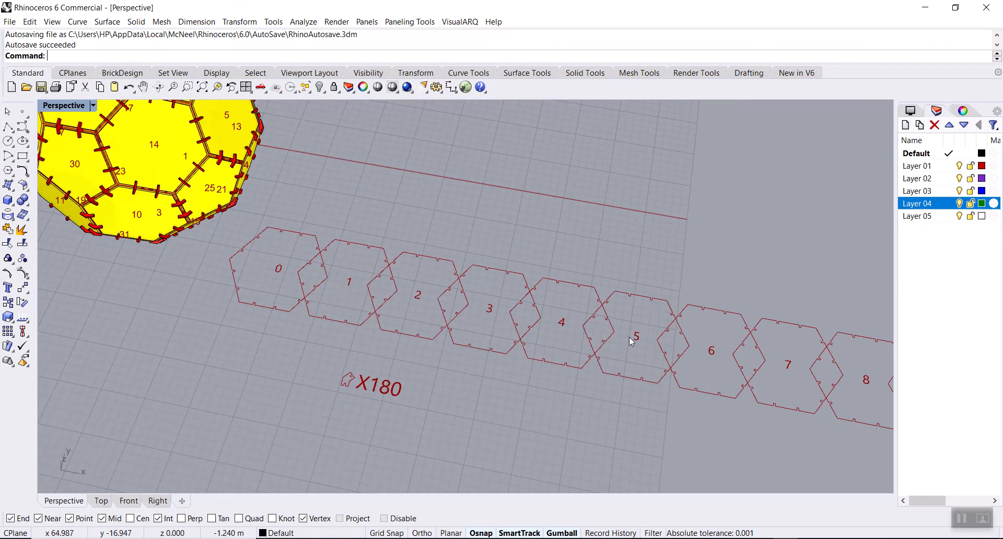
{"action": "scroll", "coordinate": [633, 336], "scroll_direction": "down", "scroll_amount": 6}
{"action": "right_click_drag", "start_coordinate": [516, 334], "coordinate": [525, 290]}
- Inspect the numbered panels, notches and connectors on the assembled 3D polyhedron up close and as a whole
{"action": "scroll", "coordinate": [501, 272], "scroll_direction": "up", "scroll_amount": 9}
{"action": "right_click_drag", "start_coordinate": [444, 246], "coordinate": [602, 251]}
{"action": "scroll", "coordinate": [512, 248], "scroll_direction": "up", "scroll_amount": 7}
{"action": "scroll", "coordinate": [605, 245], "scroll_direction": "up", "scroll_amount": 4}
{"action": "scroll", "coordinate": [713, 225], "scroll_direction": "down", "scroll_amount": 3}
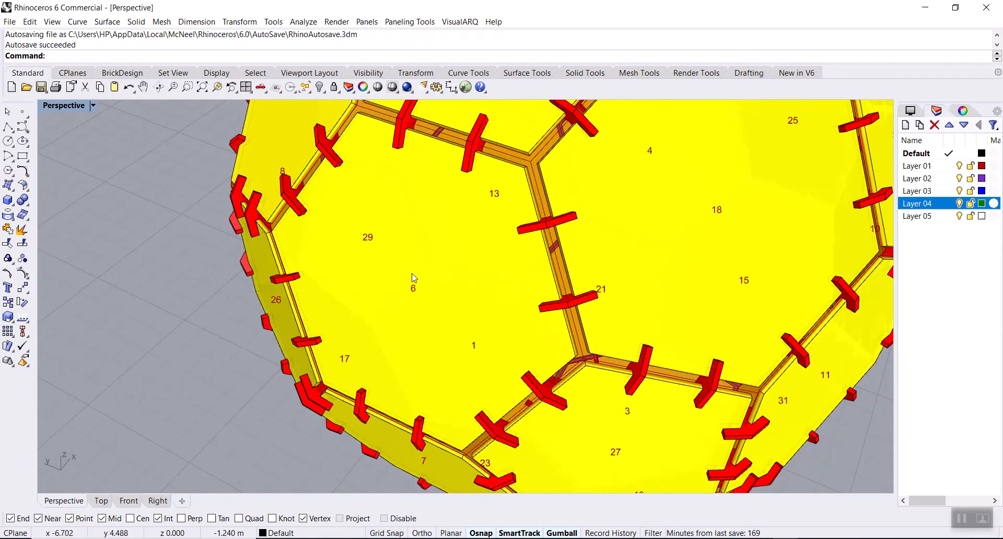
{"action": "scroll", "coordinate": [456, 317], "scroll_direction": "down", "scroll_amount": 3}
{"action": "right_click_drag", "start_coordinate": [456, 317], "coordinate": [388, 269]}
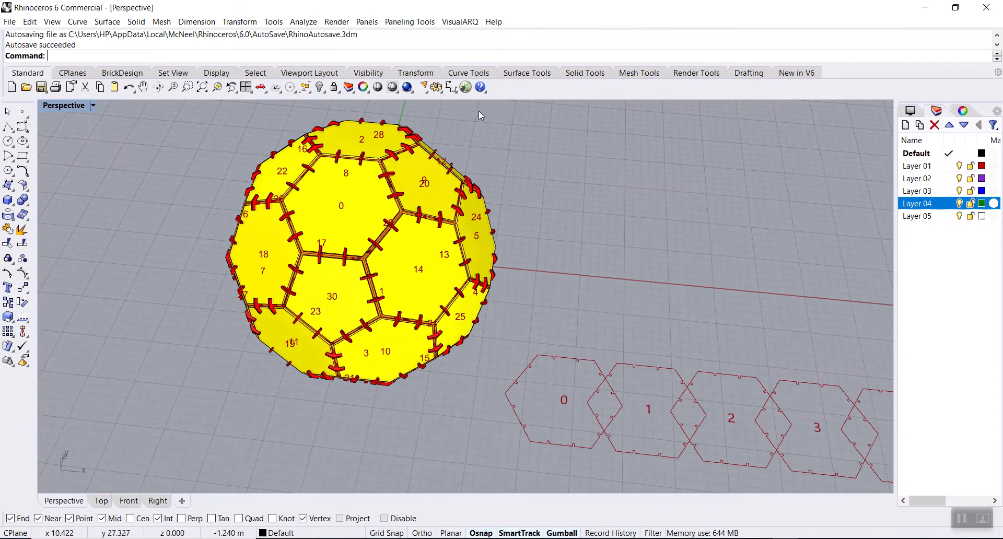
- Bring Grasshopper back up and start a new definition
{"action": "left_click", "coordinate": [465, 87]}
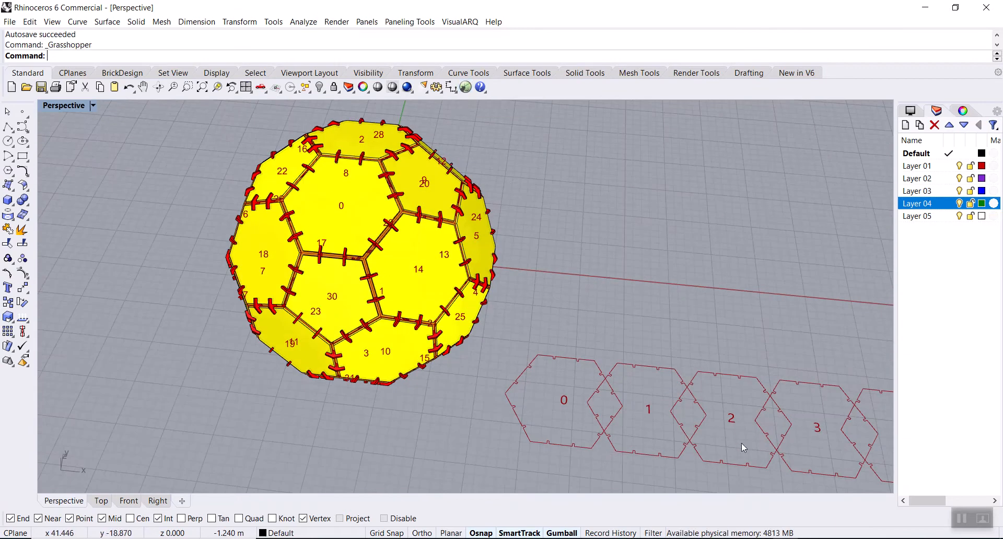
{"action": "mouse_move", "coordinate": [785, 538]}
{"action": "left_click", "coordinate": [786, 511]}
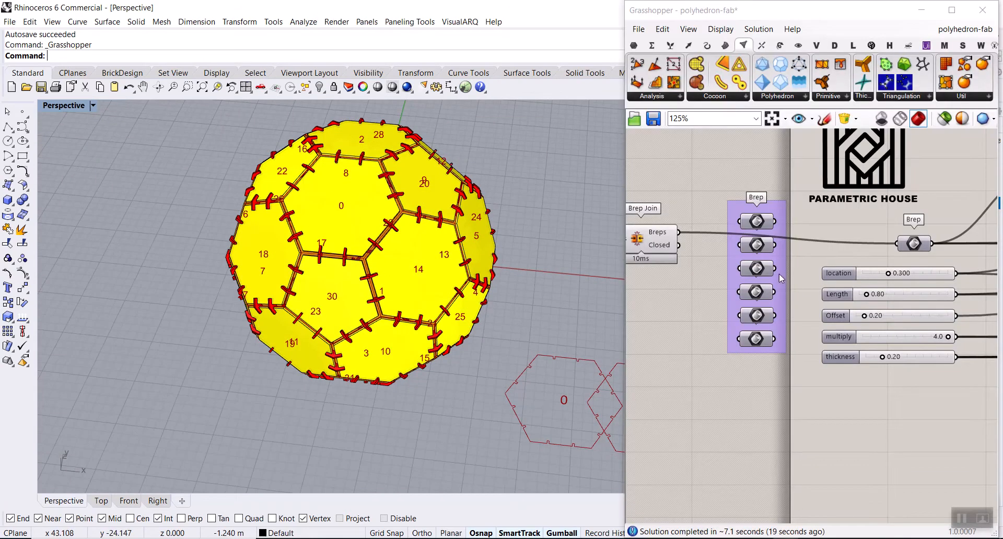
{"action": "left_click", "coordinate": [643, 37]}
{"action": "left_click", "coordinate": [646, 45]}
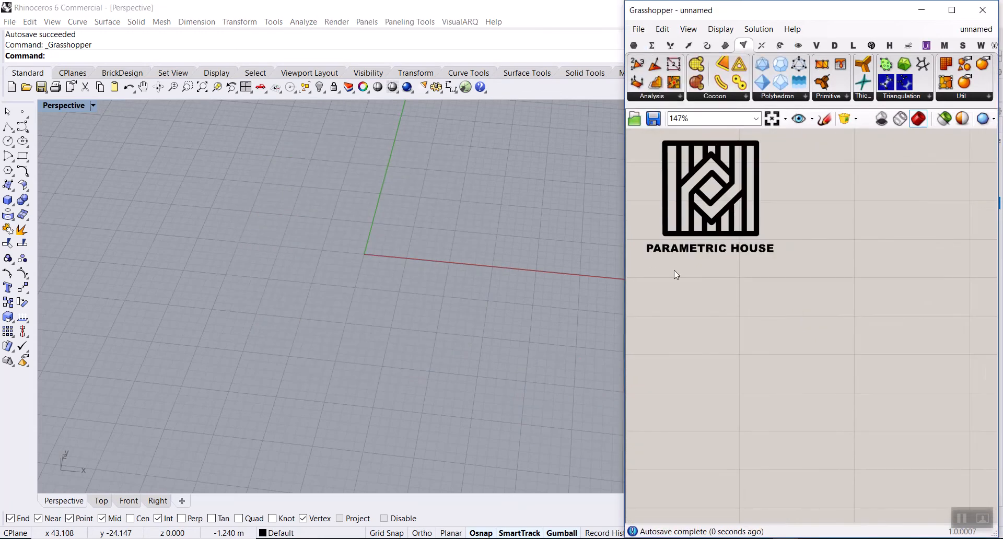
{"action": "scroll", "coordinate": [383, 277], "scroll_direction": "down", "scroll_amount": 3}
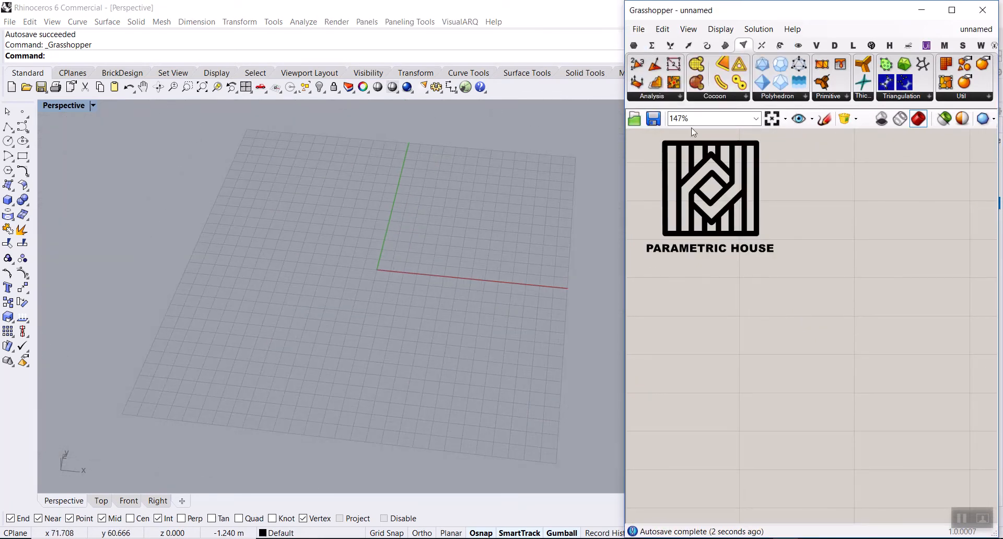
- Place a Polyhedron component on the canvas beside the Parametric House logo
{"action": "left_click", "coordinate": [803, 98]}
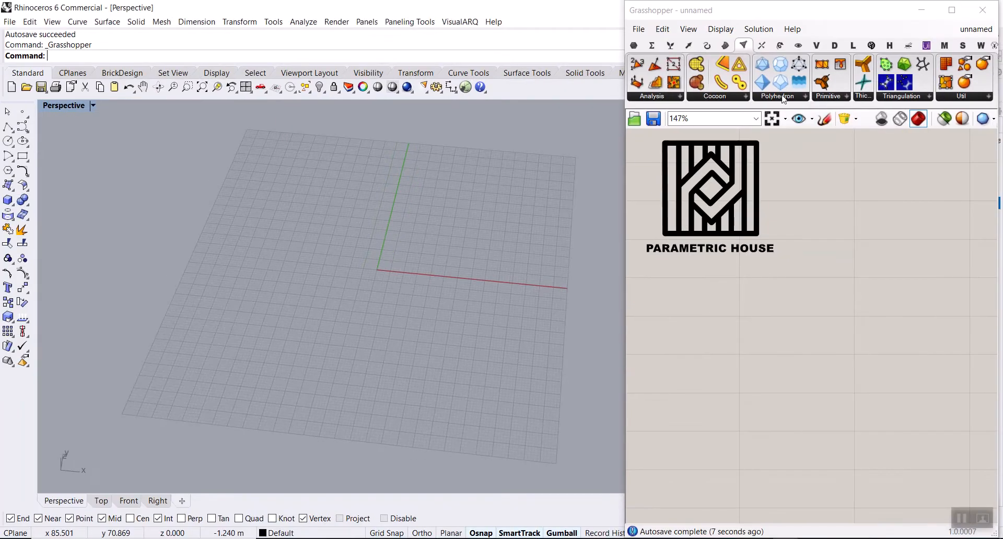
{"action": "left_click", "coordinate": [778, 96]}
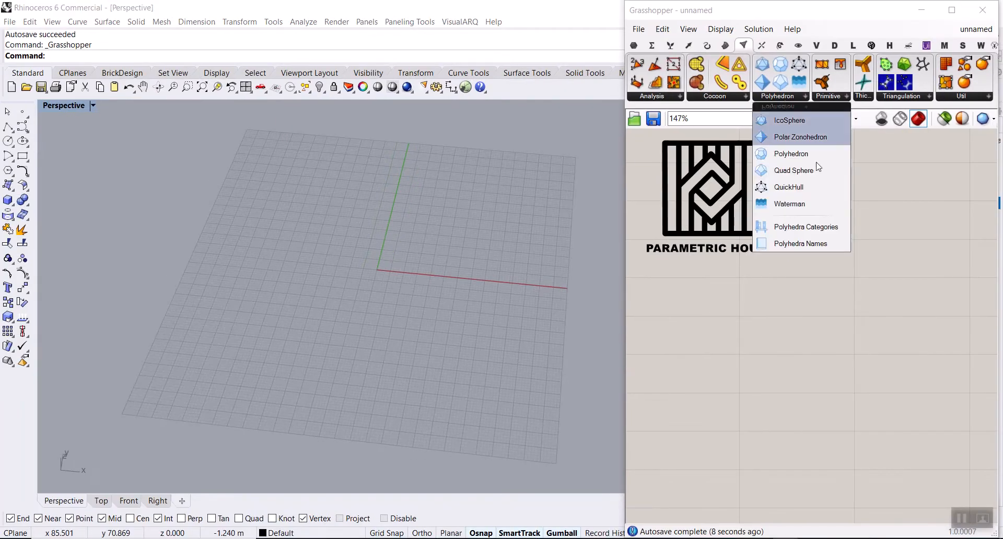
{"action": "left_click", "coordinate": [793, 155]}
{"action": "scroll", "coordinate": [797, 306], "scroll_direction": "down", "scroll_amount": 3}
{"action": "left_click", "coordinate": [899, 313]}
{"action": "scroll", "coordinate": [894, 338], "scroll_direction": "up", "scroll_amount": 3}
{"action": "right_click_drag", "start_coordinate": [889, 305], "coordinate": [844, 326]}
- Add a Bifocals component so that every component carries its name as a label
{"action": "left_click", "coordinate": [634, 46]}
{"action": "left_click", "coordinate": [878, 65]}
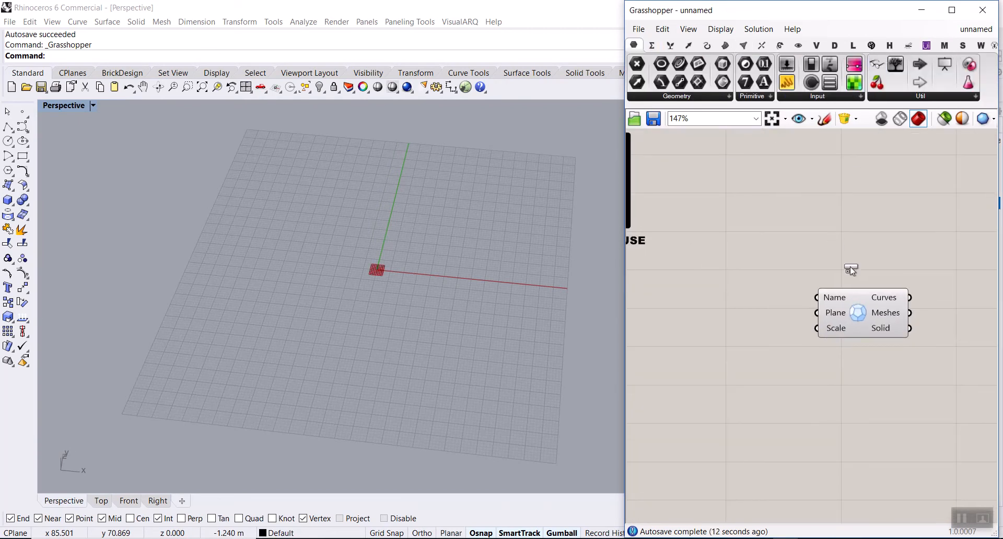
{"action": "scroll", "coordinate": [854, 270], "scroll_direction": "down", "scroll_amount": 5}
{"action": "left_click", "coordinate": [786, 186]}
{"action": "scroll", "coordinate": [840, 287], "scroll_direction": "up", "scroll_amount": 4}
{"action": "right_click_drag", "start_coordinate": [887, 296], "coordinate": [792, 258]}
{"action": "scroll", "coordinate": [792, 256], "scroll_direction": "up", "scroll_amount": 3}
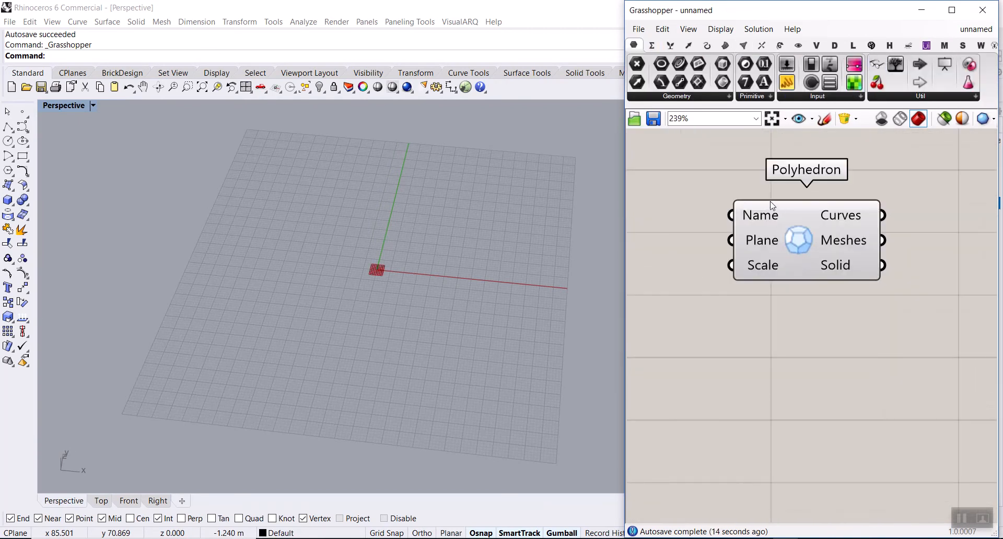
- Place a Polyhedra Categories component to the left of the Polyhedron component
{"action": "mouse_move", "coordinate": [764, 218]}
{"action": "left_click", "coordinate": [744, 47]}
{"action": "left_click", "coordinate": [787, 99]}
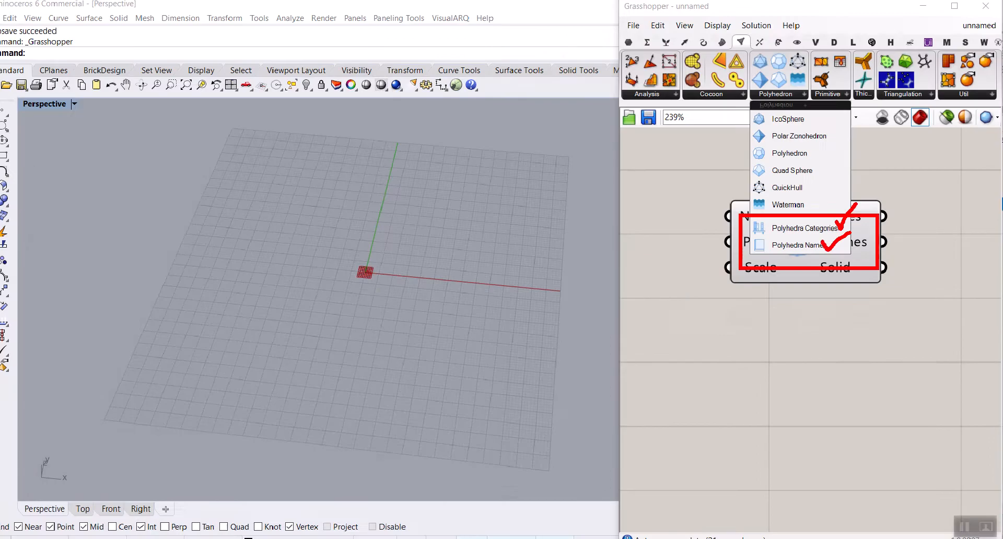
{"action": "left_click", "coordinate": [790, 100]}
{"action": "left_click", "coordinate": [807, 227]}
{"action": "scroll", "coordinate": [896, 252], "scroll_direction": "down", "scroll_amount": 3}
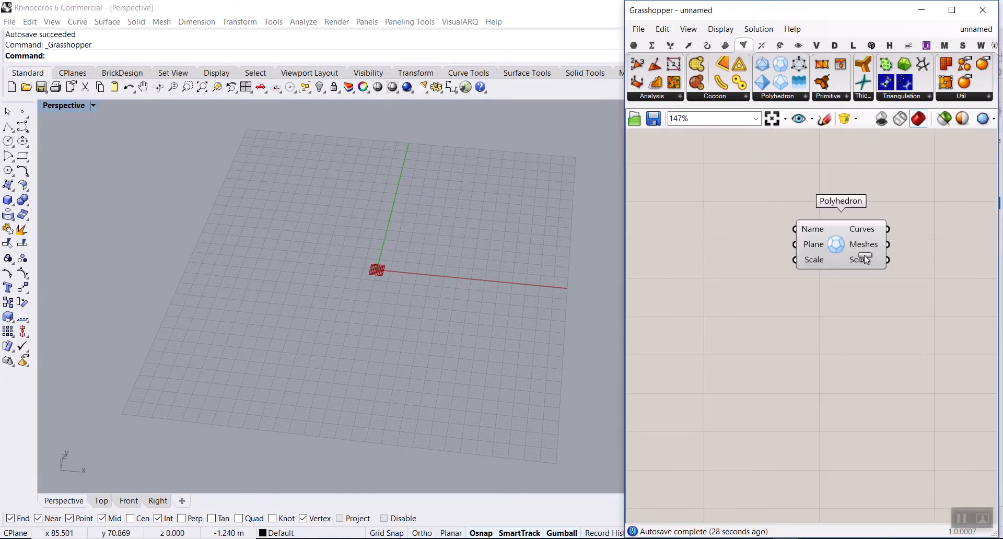
{"action": "left_click", "coordinate": [720, 269]}
- Place a Polyhedra Names component below the Polyhedron component
{"action": "left_click", "coordinate": [790, 100]}
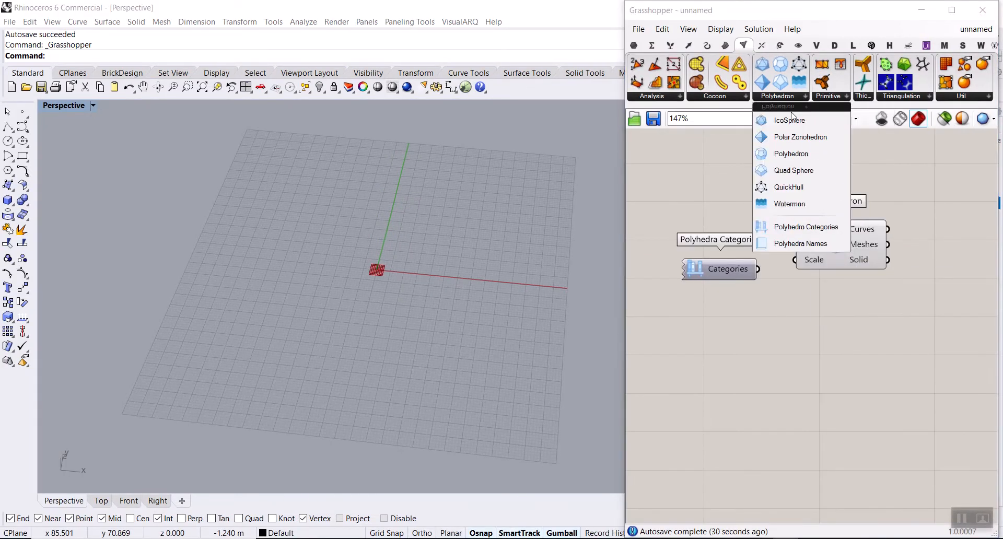
{"action": "left_click", "coordinate": [807, 253]}
{"action": "scroll", "coordinate": [912, 334], "scroll_direction": "down", "scroll_amount": 3}
{"action": "left_click", "coordinate": [894, 334]}
{"action": "right_click_drag", "start_coordinate": [827, 325], "coordinate": [890, 338]}
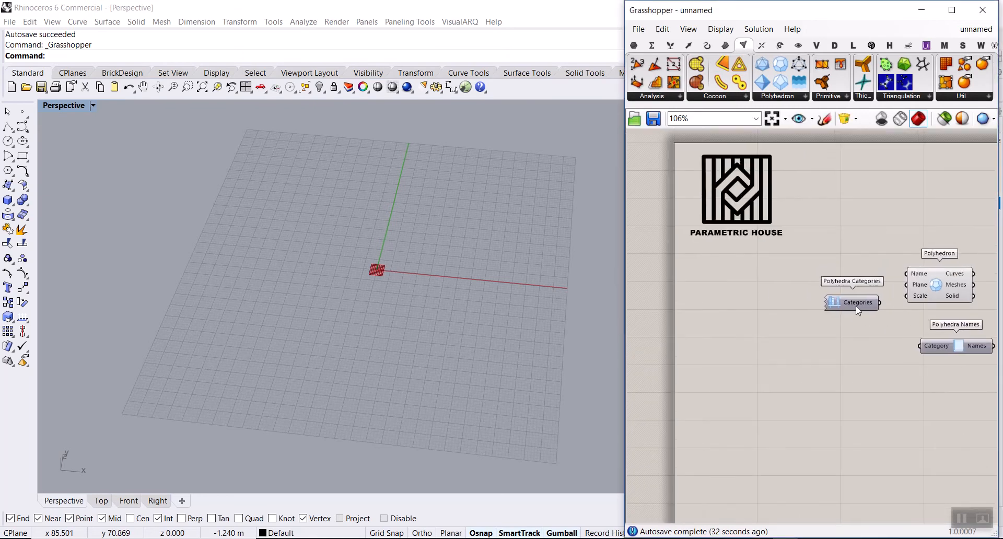
- Line up Polyhedra Categories and Polyhedra Names left of Polyhedron and connect the Categories output to the Category input
{"action": "left_click_drag", "start_coordinate": [856, 308], "coordinate": [758, 290]}
{"action": "left_click_drag", "start_coordinate": [921, 349], "coordinate": [825, 307]}
{"action": "scroll", "coordinate": [810, 283], "scroll_direction": "up", "scroll_amount": 4}
{"action": "left_click_drag", "start_coordinate": [769, 256], "coordinate": [815, 283]}
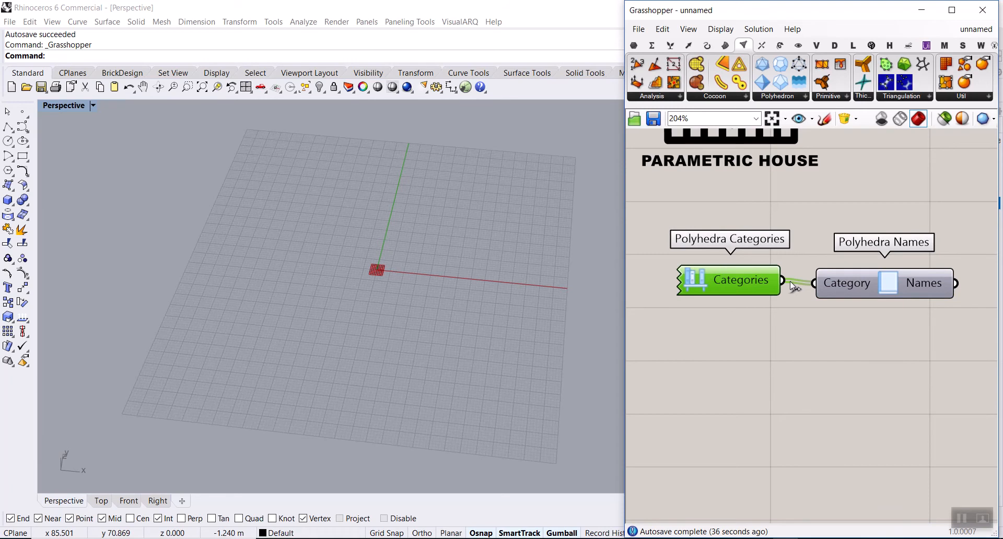
- Check the data structure of the Names output of Polyhedra Names and apply Simplify to that output
{"action": "scroll", "coordinate": [790, 281], "scroll_direction": "down", "scroll_amount": 4}
{"action": "scroll", "coordinate": [763, 221], "scroll_direction": "up", "scroll_amount": 3}
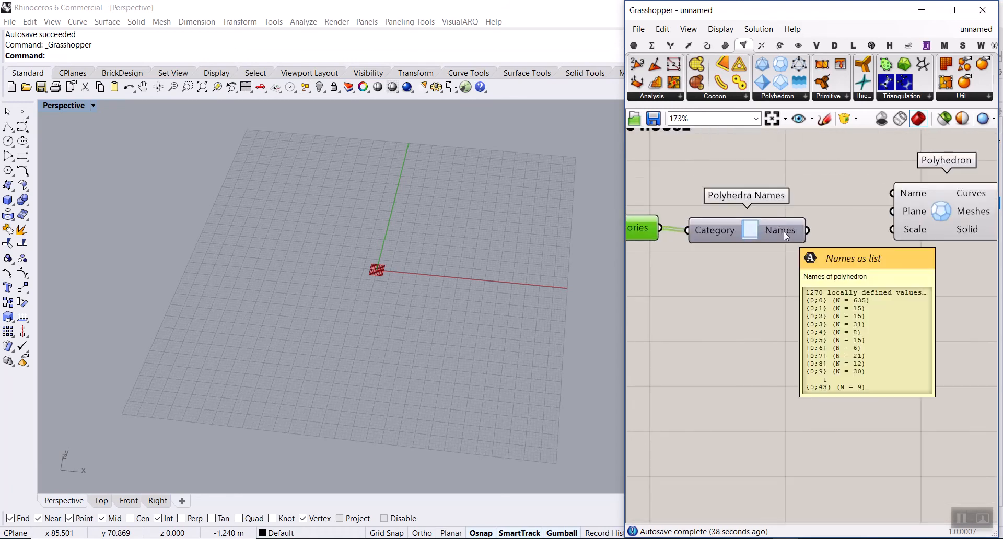
{"action": "right_click_drag", "start_coordinate": [785, 236], "coordinate": [731, 190]}
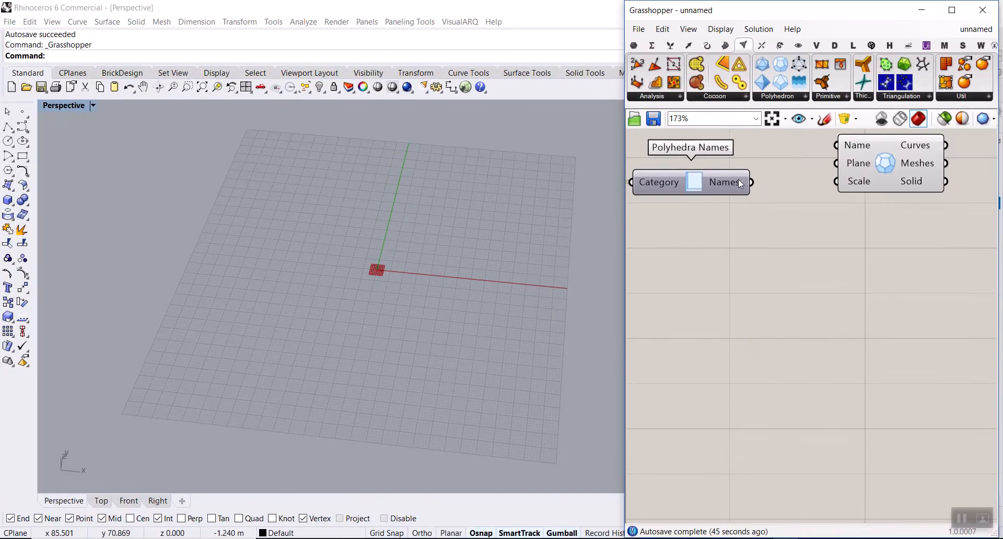
{"action": "scroll", "coordinate": [748, 174], "scroll_direction": "up", "scroll_amount": 3}
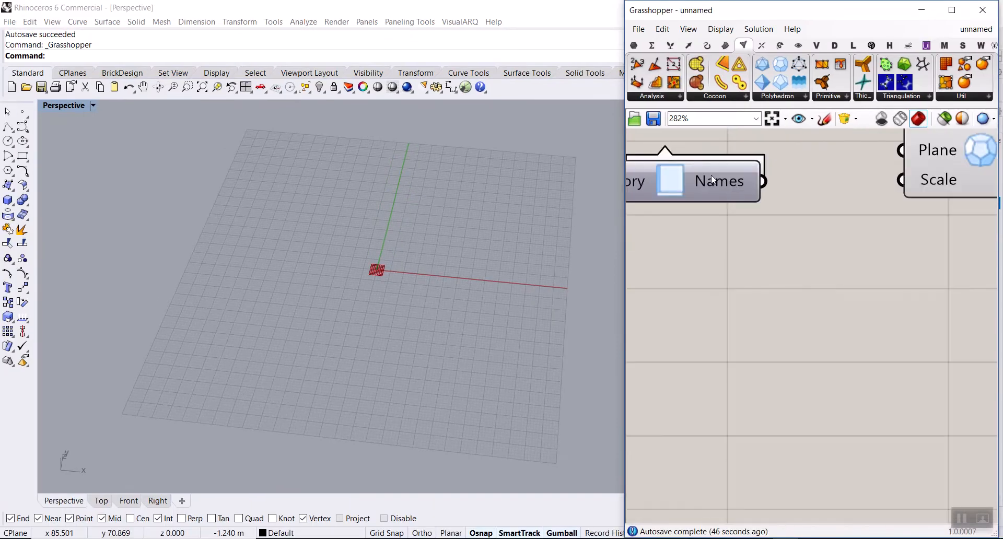
{"action": "right_click", "coordinate": [695, 167]}
{"action": "left_click", "coordinate": [746, 239]}
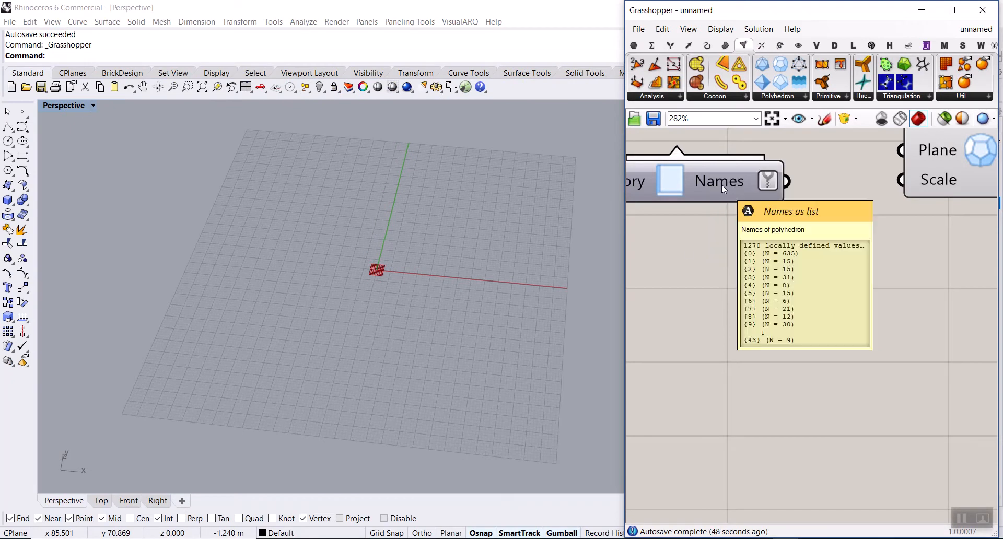
{"action": "right_click_drag", "start_coordinate": [722, 197], "coordinate": [709, 152]}
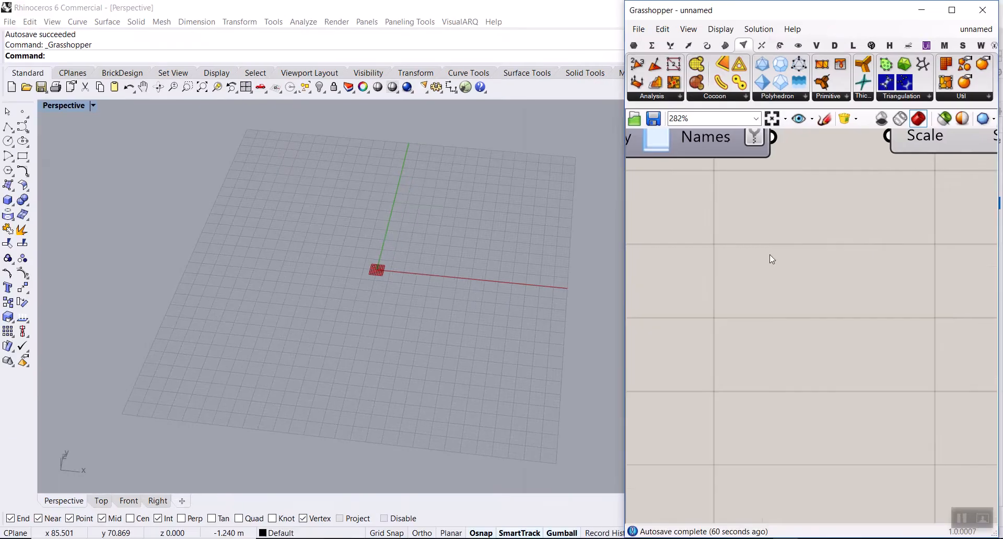
- Move the Polyhedron component further from Polyhedra Names to make room between them
{"action": "scroll", "coordinate": [769, 255], "scroll_direction": "down", "scroll_amount": 5}
{"action": "right_click_drag", "start_coordinate": [740, 260], "coordinate": [846, 264]}
{"action": "left_click_drag", "start_coordinate": [846, 263], "coordinate": [742, 222]}
{"action": "right_click_drag", "start_coordinate": [873, 249], "coordinate": [749, 251]}
{"action": "left_click_drag", "start_coordinate": [869, 231], "coordinate": [916, 238]}
{"action": "left_click", "coordinate": [775, 249]}
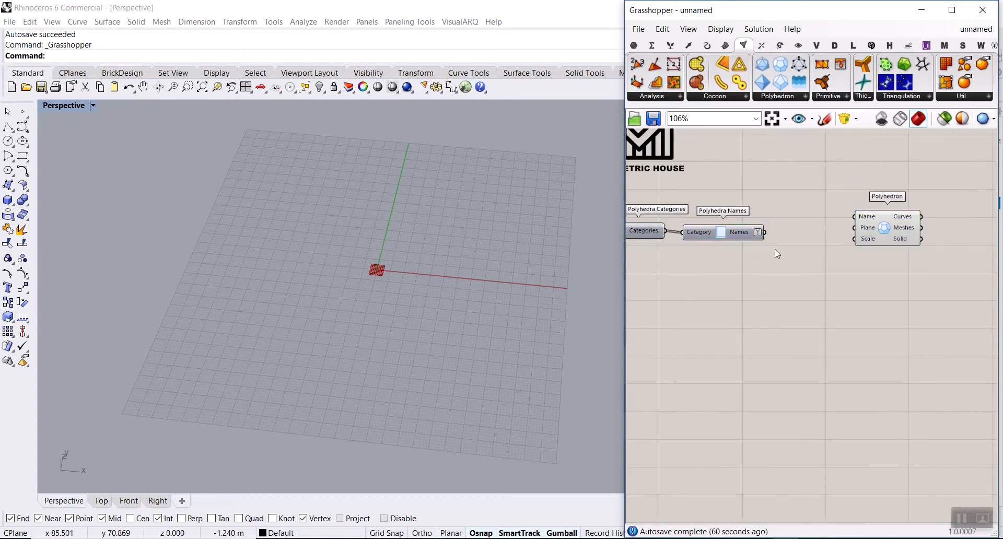
- Place a Tree Item component between Polyhedra Names and Polyhedron and connect the Names output to its Tree input
{"action": "scroll", "coordinate": [775, 250], "scroll_direction": "up", "scroll_amount": 3}
{"action": "left_click", "coordinate": [670, 45]}
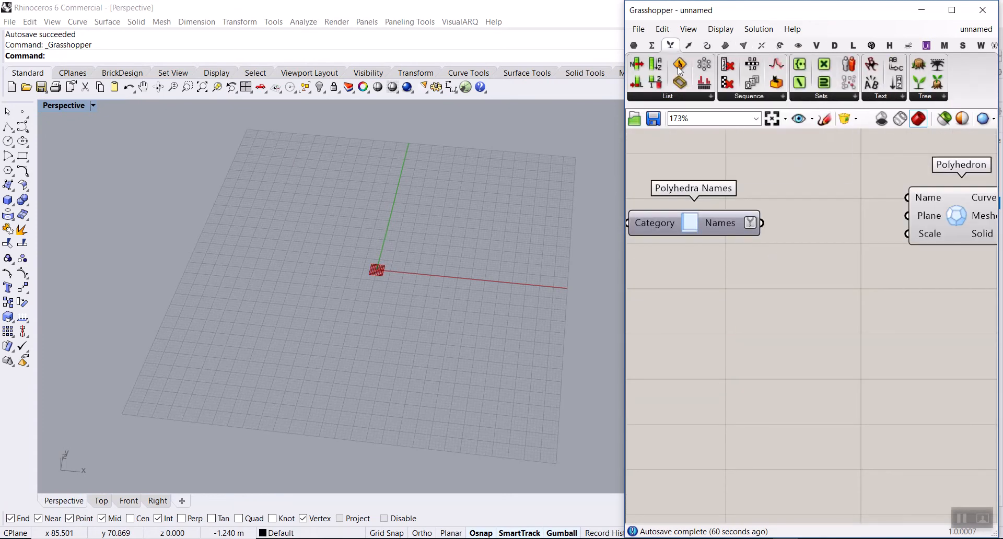
{"action": "left_click", "coordinate": [928, 98]}
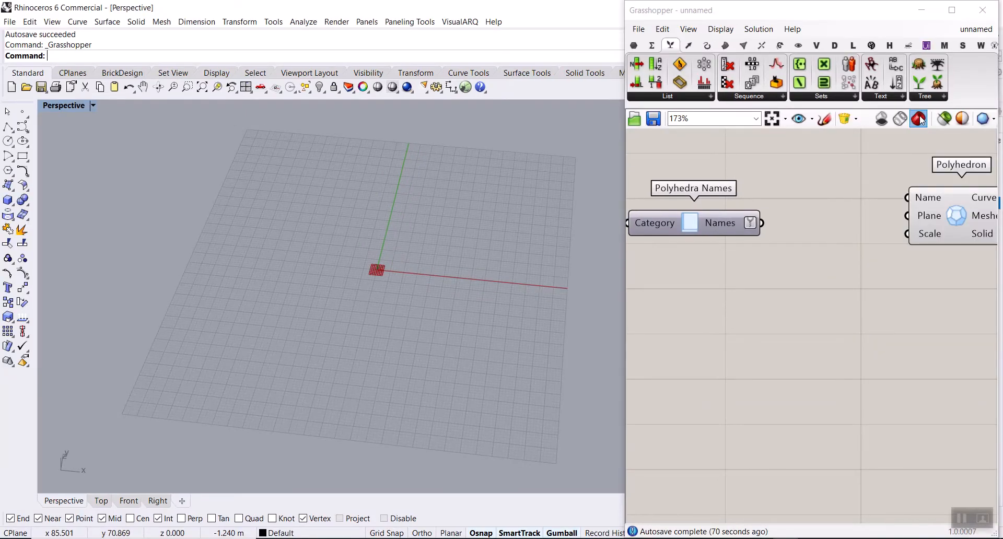
{"action": "left_click", "coordinate": [924, 97]}
{"action": "left_click", "coordinate": [954, 313]}
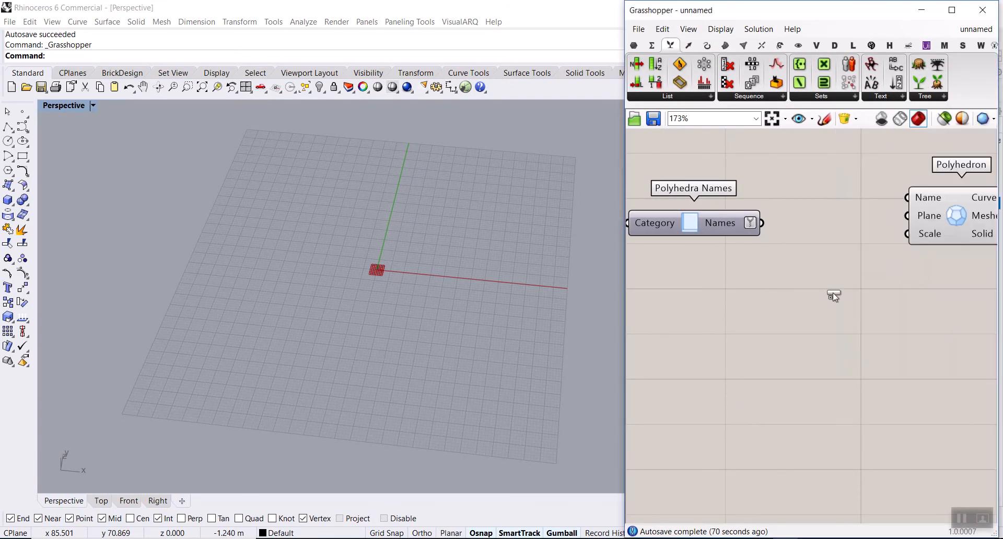
{"action": "left_click", "coordinate": [906, 312]}
{"action": "scroll", "coordinate": [848, 281], "scroll_direction": "up", "scroll_amount": 3}
{"action": "left_click_drag", "start_coordinate": [819, 197], "coordinate": [845, 266]}
{"action": "scroll", "coordinate": [757, 250], "scroll_direction": "down", "scroll_amount": 5}
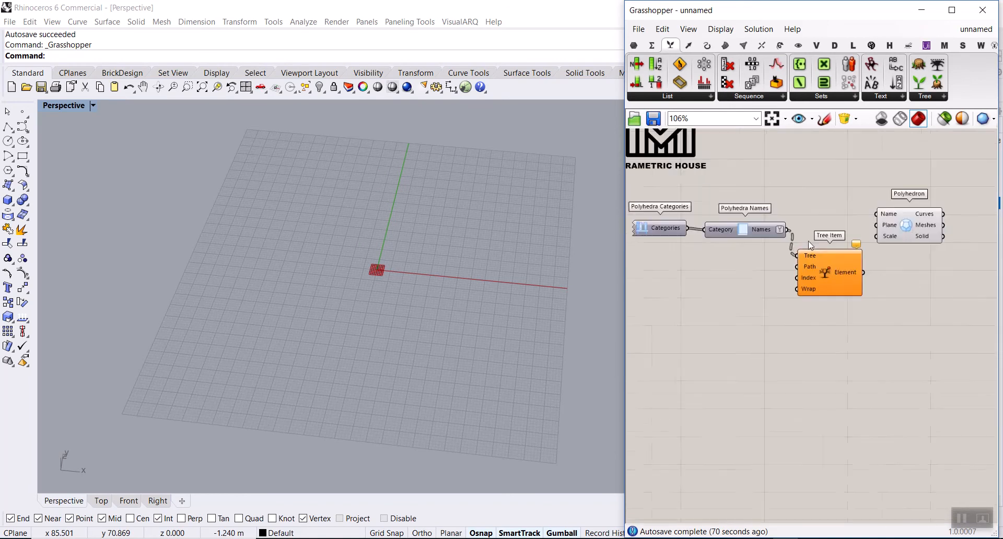
- Bring Tree Item closer to the level of Polyhedra Names and connect a new number slider starting at 0 to its Path input
{"action": "scroll", "coordinate": [682, 279], "scroll_direction": "up", "scroll_amount": 4}
{"action": "left_click_drag", "start_coordinate": [765, 272], "coordinate": [791, 228]}
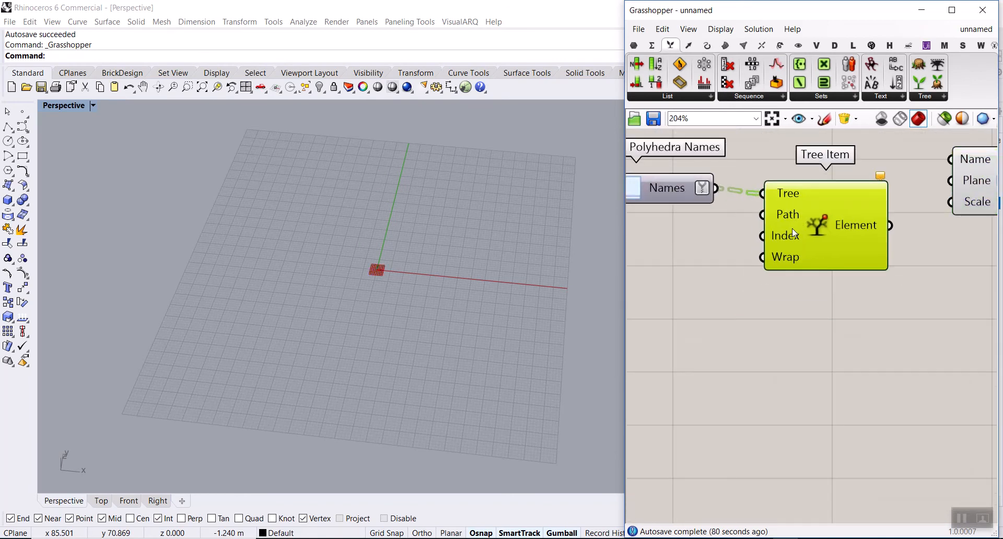
{"action": "right_click_drag", "start_coordinate": [735, 227], "coordinate": [762, 261]}
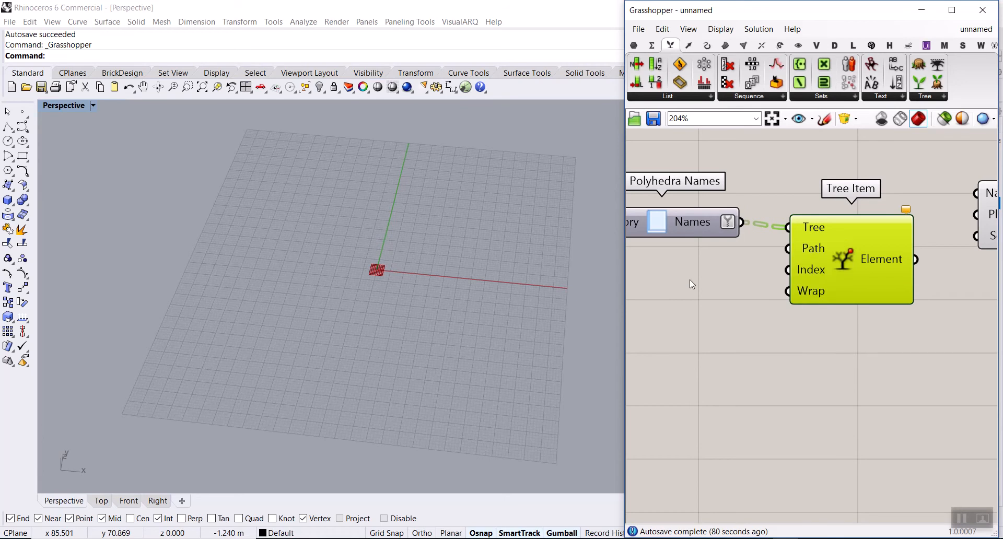
{"action": "right_click_drag", "start_coordinate": [689, 259], "coordinate": [742, 287]}
{"action": "double_click", "coordinate": [722, 315]}
{"action": "type", "text": "n"}
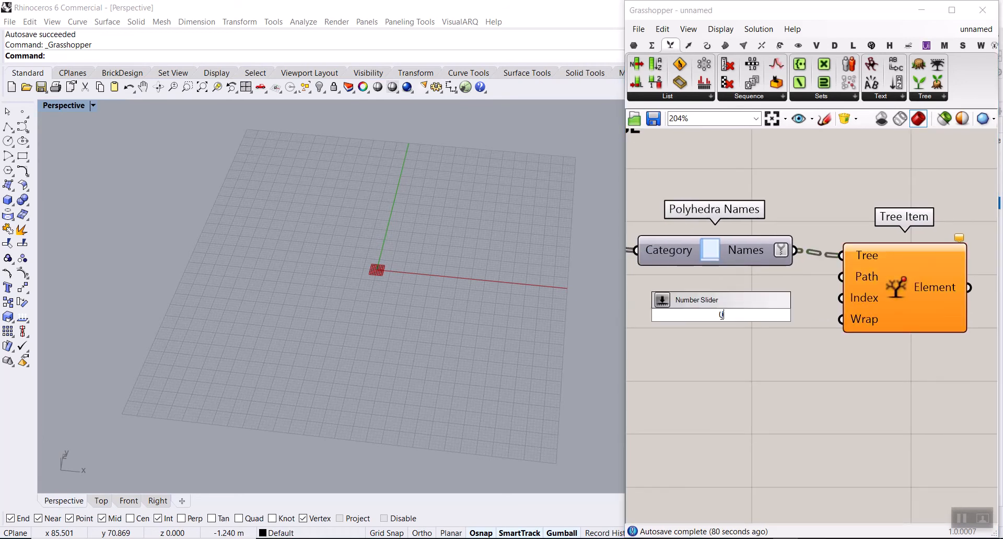
{"action": "type", "text": "..4"}
{"action": "key", "text": "Return"}
{"action": "left_click_drag", "start_coordinate": [776, 315], "coordinate": [841, 276]}
{"action": "mouse_move", "coordinate": [874, 256]}
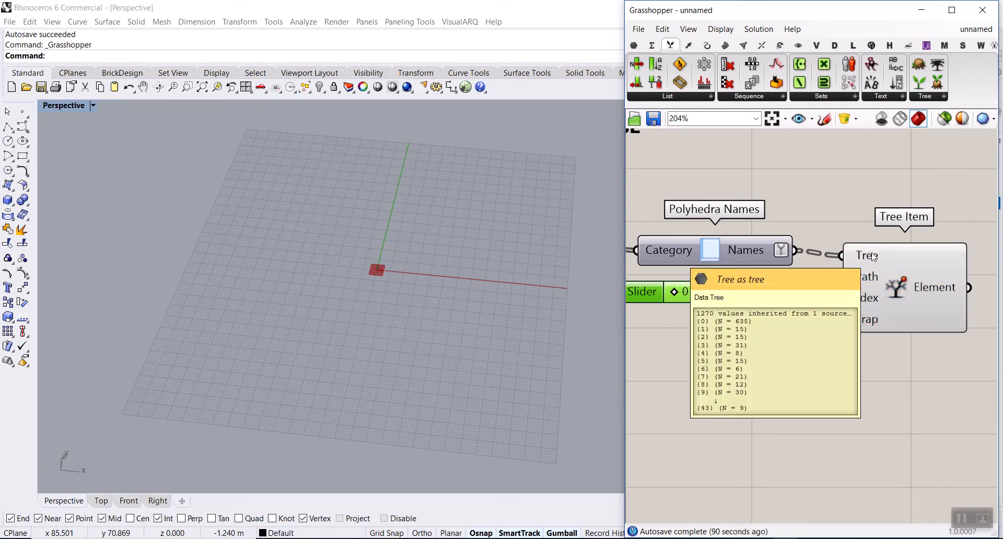
{"action": "mouse_move", "coordinate": [762, 254]}
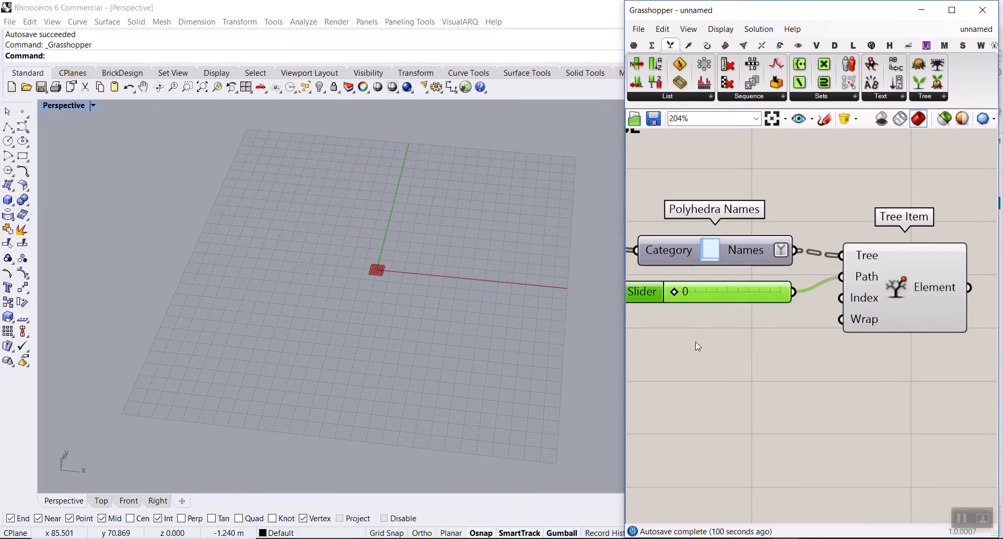
- Add a number slider ranging from 0 to 30 and connect it to Tree Item's Index input
{"action": "double_click", "coordinate": [628, 433]}
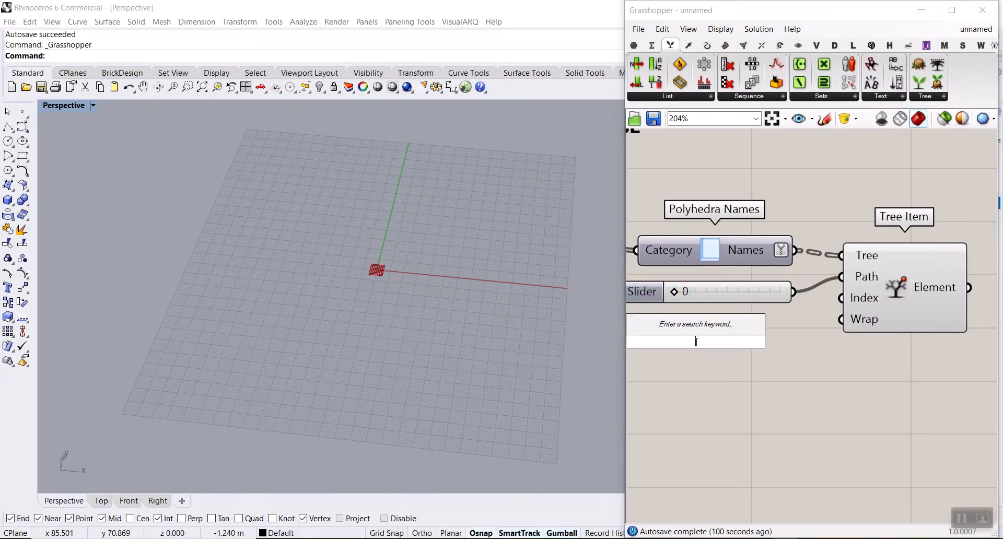
{"action": "type", "text": "0..30"}
{"action": "key", "text": "Return"}
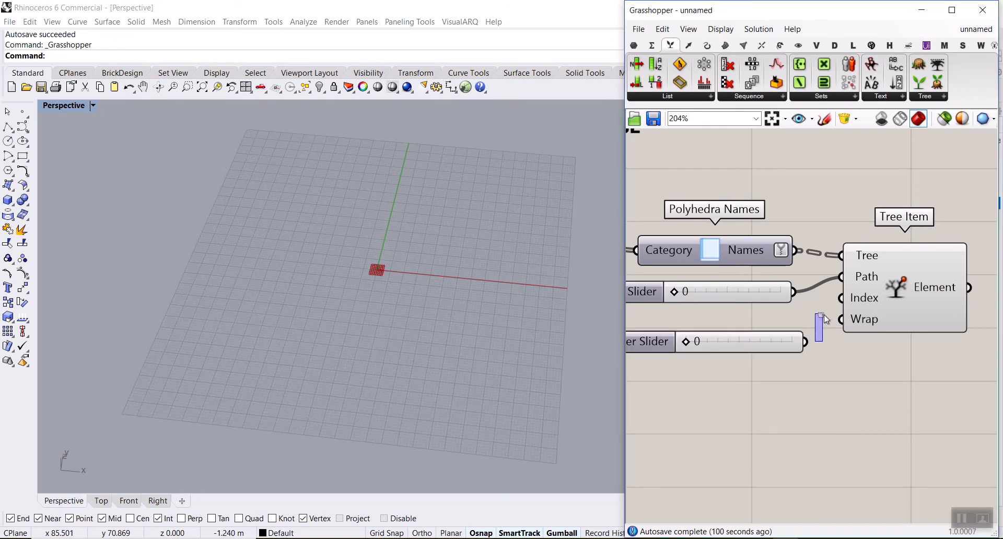
{"action": "left_click_drag", "start_coordinate": [813, 341], "coordinate": [837, 309]}
- Connect Tree Item's Element output to Polyhedron's Name input and line up Polyhedron so the wire runs straight
{"action": "scroll", "coordinate": [804, 282], "scroll_direction": "down", "scroll_amount": 4}
{"action": "right_click_drag", "start_coordinate": [895, 279], "coordinate": [797, 275]}
{"action": "scroll", "coordinate": [797, 274], "scroll_direction": "up", "scroll_amount": 5}
{"action": "mouse_move", "coordinate": [740, 282]}
{"action": "left_click_drag", "start_coordinate": [770, 288], "coordinate": [844, 218]}
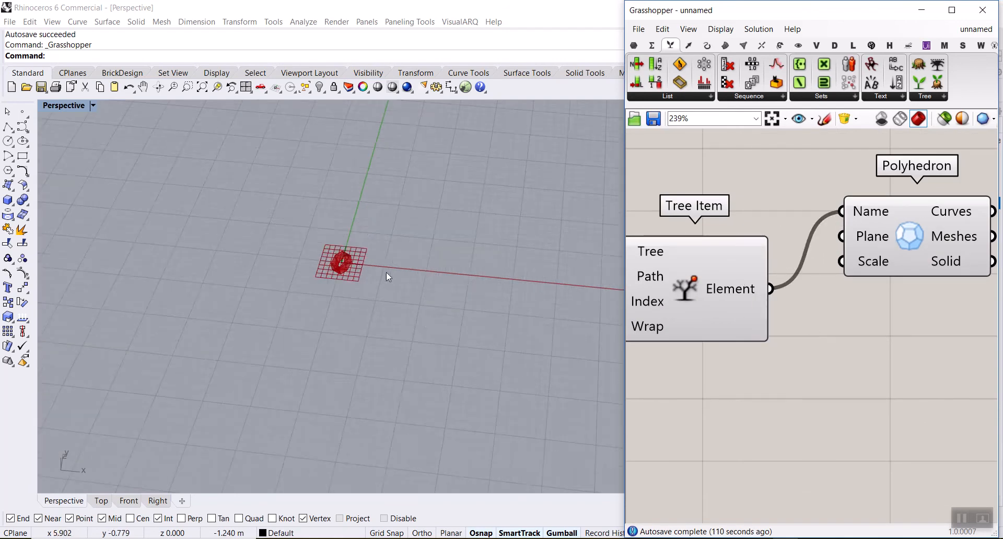
{"action": "scroll", "coordinate": [390, 272], "scroll_direction": "up", "scroll_amount": 5}
{"action": "right_click_drag", "start_coordinate": [849, 261], "coordinate": [763, 236]}
{"action": "scroll", "coordinate": [762, 235], "scroll_direction": "down", "scroll_amount": 3}
{"action": "left_click_drag", "start_coordinate": [782, 230], "coordinate": [802, 274]}
{"action": "scroll", "coordinate": [787, 284], "scroll_direction": "up", "scroll_amount": 3}
{"action": "mouse_move", "coordinate": [813, 255]}
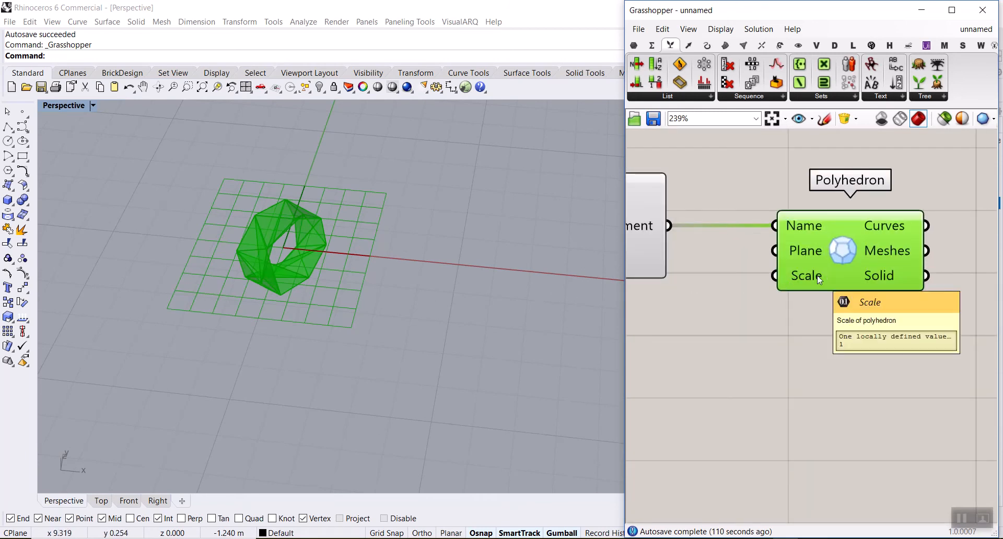
- Add a number slider with a value of 15 and connect it to Polyhedron's Scale input
{"action": "scroll", "coordinate": [870, 373], "scroll_direction": "down", "scroll_amount": 2}
{"action": "left_click", "coordinate": [780, 372]}
{"action": "double_click", "coordinate": [779, 371]}
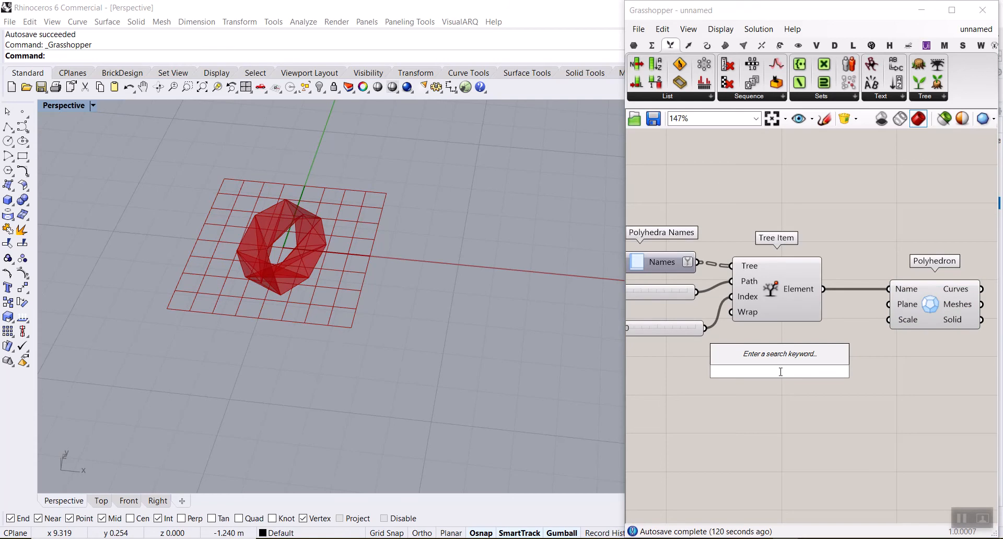
{"action": "type", "text": "15"}
{"action": "key", "text": "Return"}
{"action": "left_click_drag", "start_coordinate": [859, 372], "coordinate": [887, 326]}
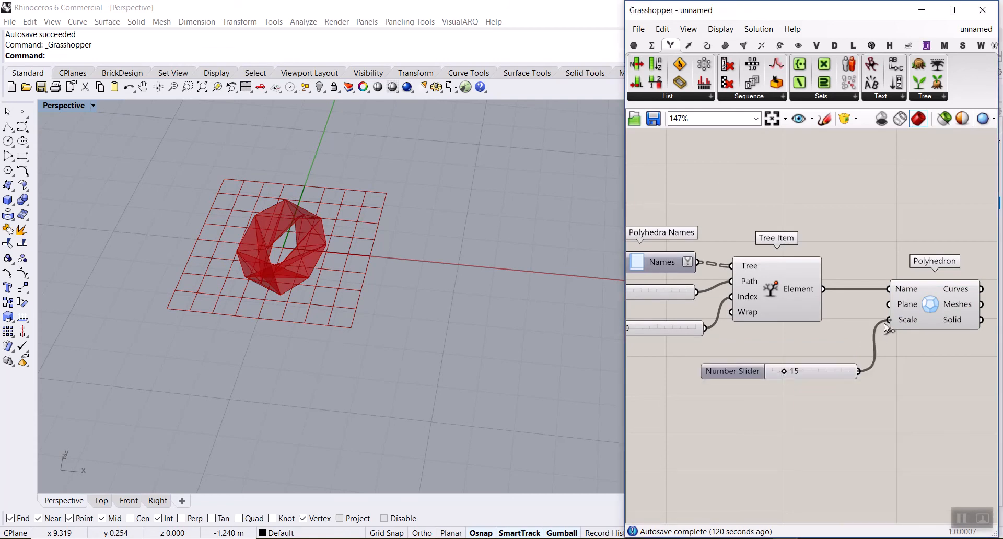
- Set the Path slider to 14 and the Index slider to 13 to pick a different polyhedron
{"action": "scroll", "coordinate": [363, 287], "scroll_direction": "down", "scroll_amount": 10}
{"action": "right_click_drag", "start_coordinate": [362, 286], "coordinate": [332, 215]}
{"action": "scroll", "coordinate": [359, 266], "scroll_direction": "up", "scroll_amount": 4}
{"action": "scroll", "coordinate": [942, 241], "scroll_direction": "down", "scroll_amount": 4}
{"action": "scroll", "coordinate": [807, 269], "scroll_direction": "up", "scroll_amount": 8}
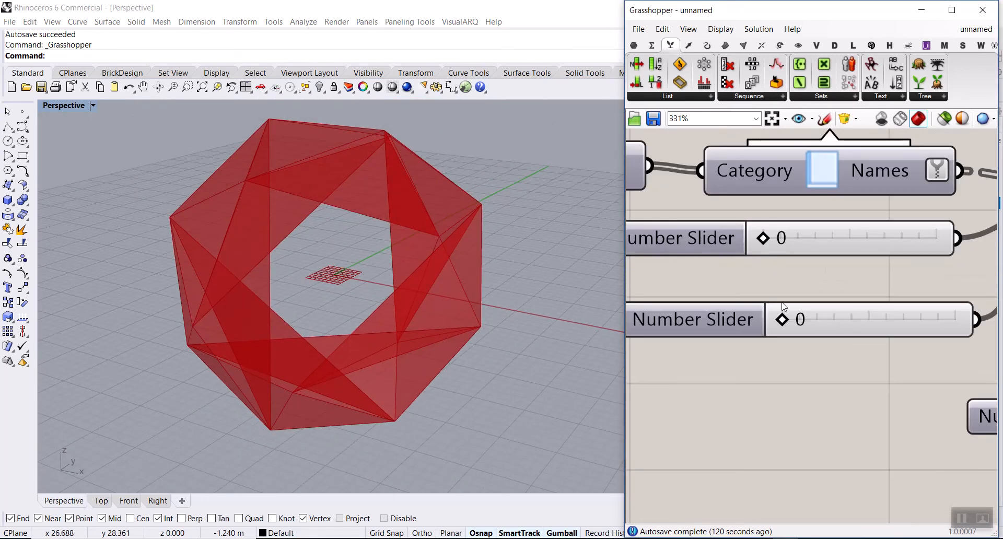
{"action": "left_click_drag", "start_coordinate": [788, 326], "coordinate": [842, 311]}
{"action": "left_click_drag", "start_coordinate": [765, 238], "coordinate": [796, 240]}
{"action": "right_click_drag", "start_coordinate": [580, 282], "coordinate": [431, 277]}
{"action": "mouse_move", "coordinate": [859, 321]}
{"action": "left_mouse_down"}
{"action": "mouse_move", "coordinate": [935, 323]}
{"action": "mouse_move", "coordinate": [852, 317]}
{"action": "mouse_move", "coordinate": [865, 318]}
{"action": "left_mouse_up"}
{"action": "left_click_drag", "start_coordinate": [794, 239], "coordinate": [818, 243]}
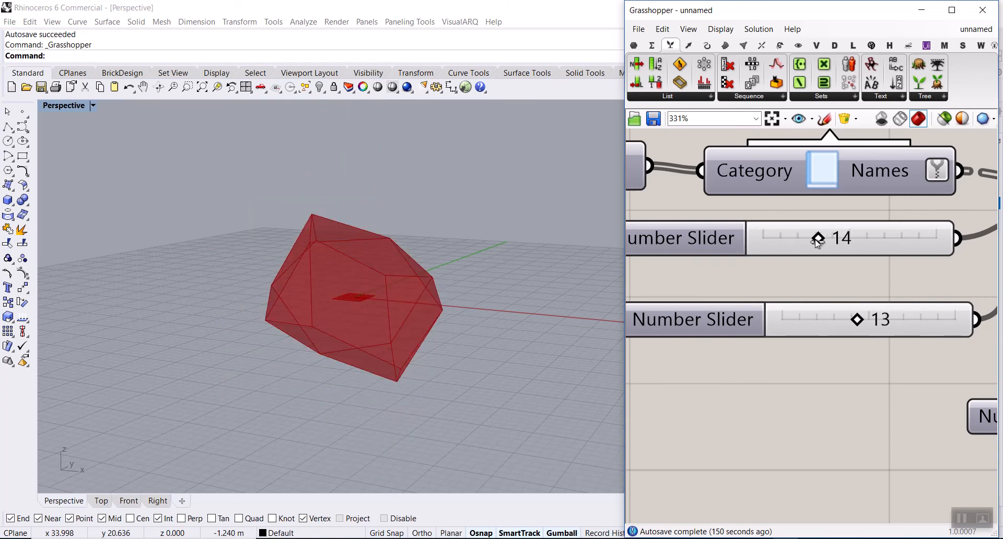
- Examine the chosen polyhedron and check the value of the Polyhedron component's Solid output
{"action": "right_click_drag", "start_coordinate": [447, 347], "coordinate": [498, 317]}
{"action": "scroll", "coordinate": [845, 343], "scroll_direction": "down", "scroll_amount": 9}
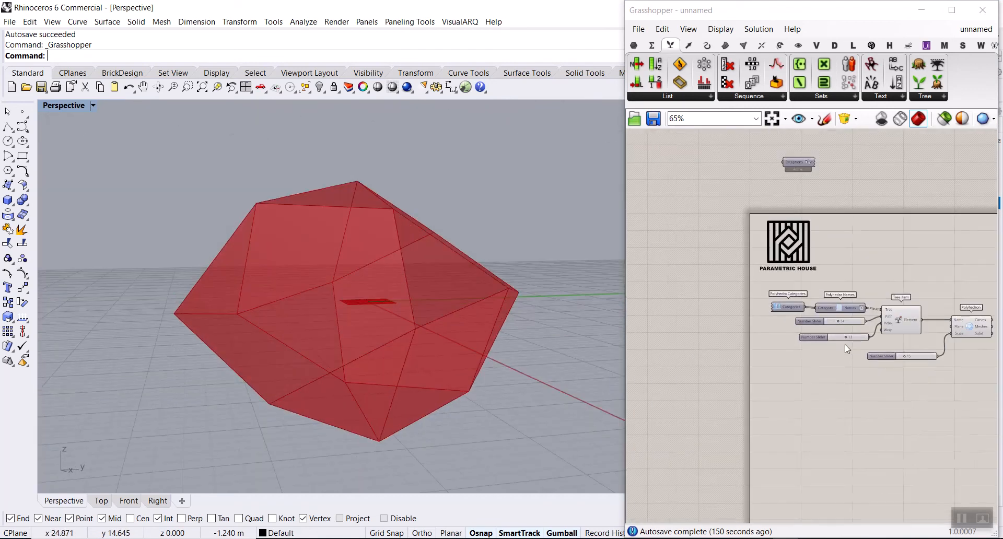
{"action": "right_click_drag", "start_coordinate": [977, 329], "coordinate": [846, 308]}
{"action": "scroll", "coordinate": [850, 314], "scroll_direction": "up", "scroll_amount": 5}
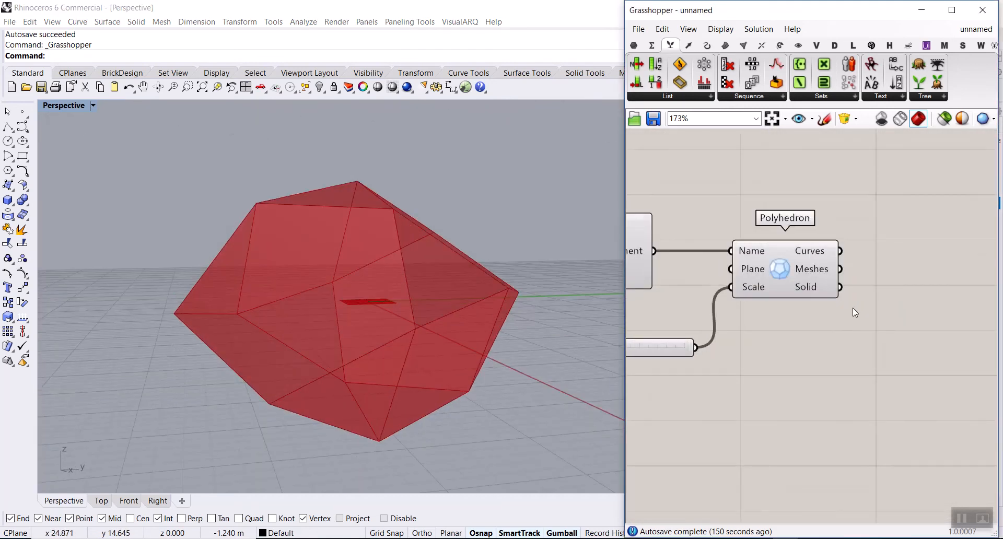
{"action": "scroll", "coordinate": [852, 308], "scroll_direction": "up", "scroll_amount": 3}
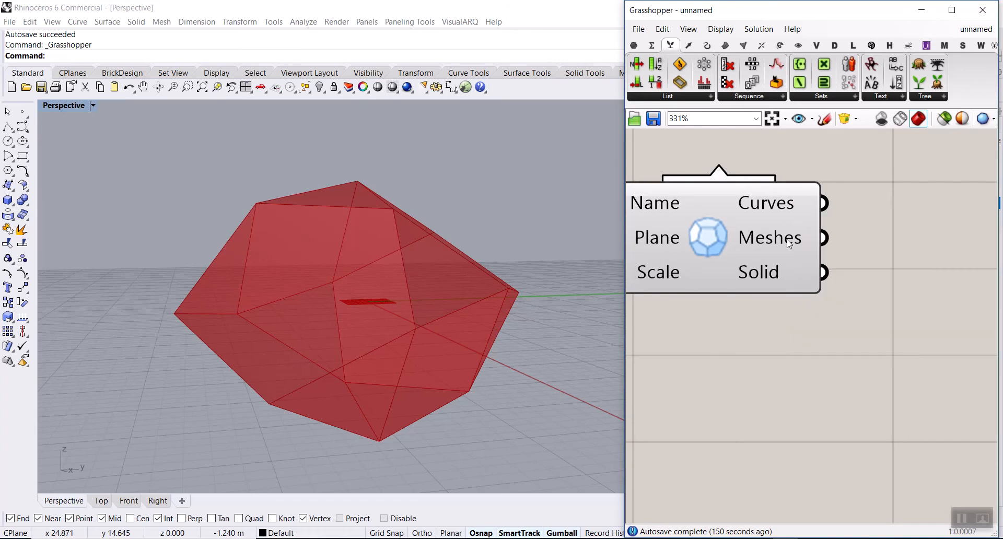
{"action": "mouse_move", "coordinate": [786, 267]}
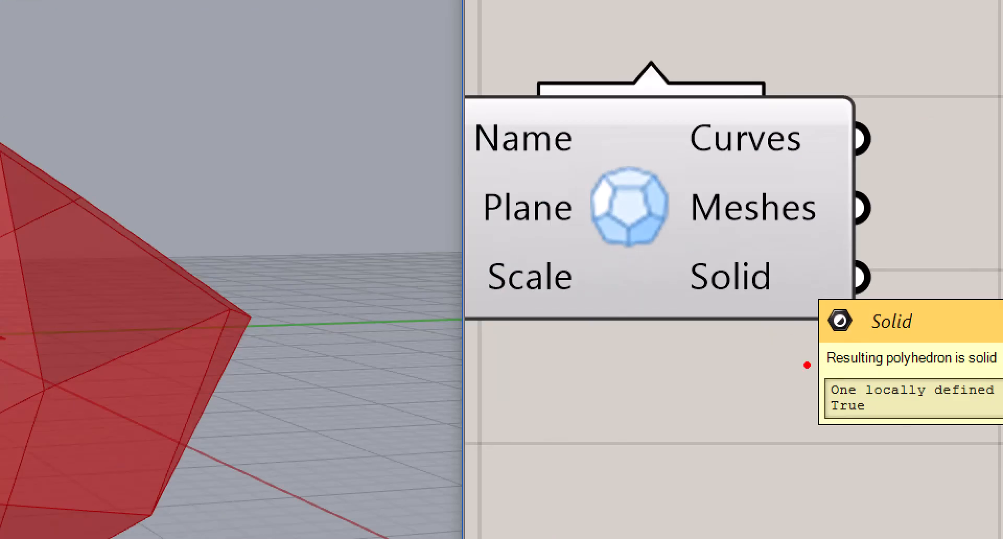
{"action": "left_click_drag", "start_coordinate": [876, 401], "coordinate": [927, 369]}
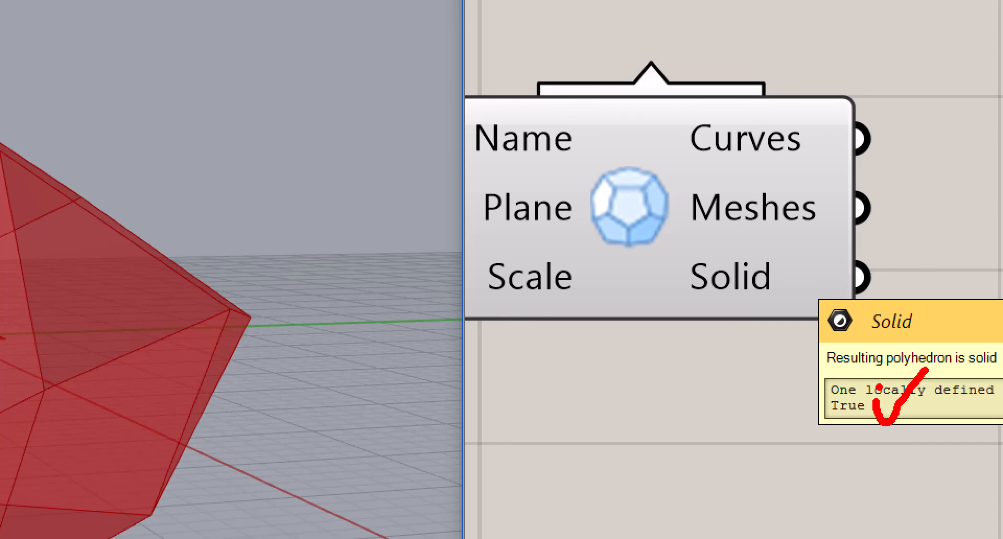
{"action": "key", "text": "Escape"}
- Set the Path slider to 28 and view the resulting shape from another angle
{"action": "scroll", "coordinate": [775, 293], "scroll_direction": "down", "scroll_amount": 5}
{"action": "right_click_drag", "start_coordinate": [643, 320], "coordinate": [791, 315]}
{"action": "scroll", "coordinate": [818, 299], "scroll_direction": "up", "scroll_amount": 5}
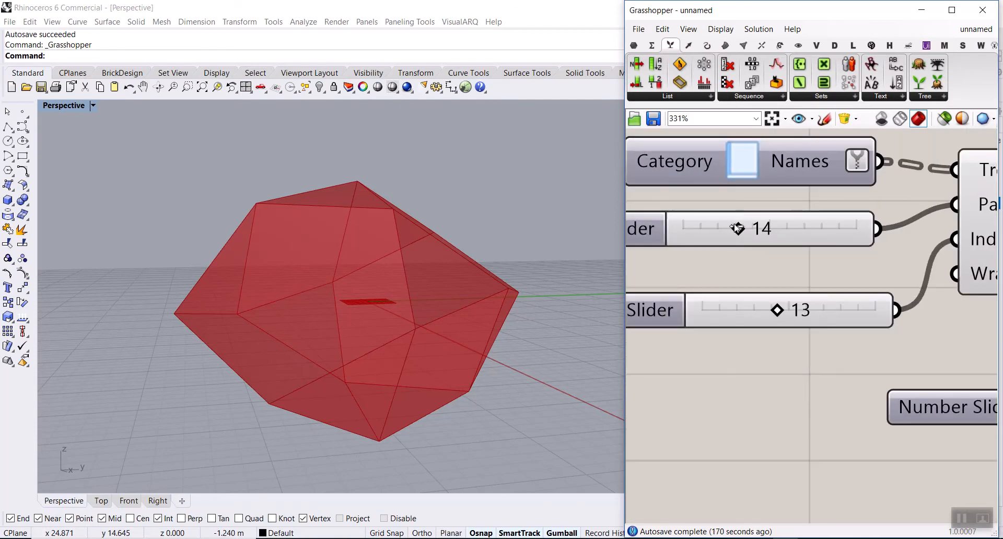
{"action": "left_click_drag", "start_coordinate": [738, 229], "coordinate": [794, 229]}
{"action": "right_click_drag", "start_coordinate": [389, 215], "coordinate": [365, 286]}
{"action": "scroll", "coordinate": [361, 282], "scroll_direction": "up", "scroll_amount": 5}
{"action": "scroll", "coordinate": [361, 285], "scroll_direction": "down", "scroll_amount": 5}
{"action": "scroll", "coordinate": [770, 273], "scroll_direction": "down", "scroll_amount": 5}
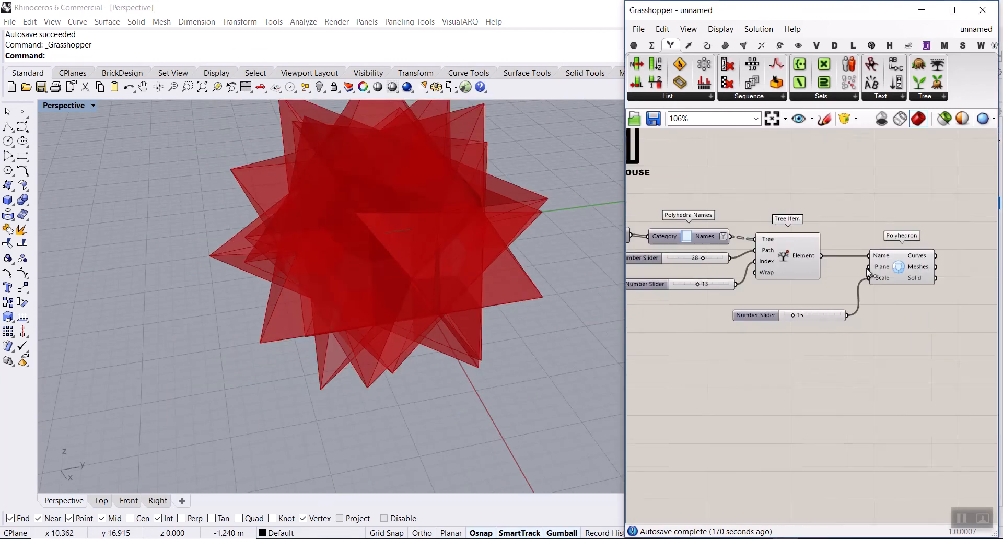
- Check the Solid output of Polyhedron for this shape with the preview in wireframe
{"action": "scroll", "coordinate": [776, 262], "scroll_direction": "up", "scroll_amount": 3}
{"action": "mouse_move", "coordinate": [803, 255]}
{"action": "scroll", "coordinate": [802, 255], "scroll_direction": "up", "scroll_amount": 1}
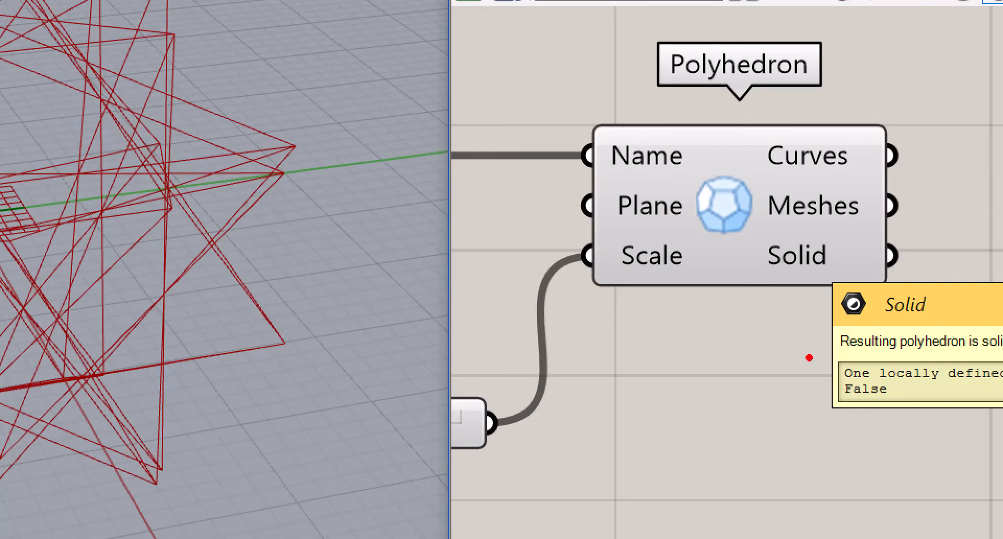
{"action": "left_click_drag", "start_coordinate": [804, 305], "coordinate": [867, 345]}
{"action": "key", "text": "ctrl+z"}
{"action": "left_click_drag", "start_coordinate": [811, 365], "coordinate": [919, 420], "text": "ctrl"}
{"action": "key", "text": "Escape"}
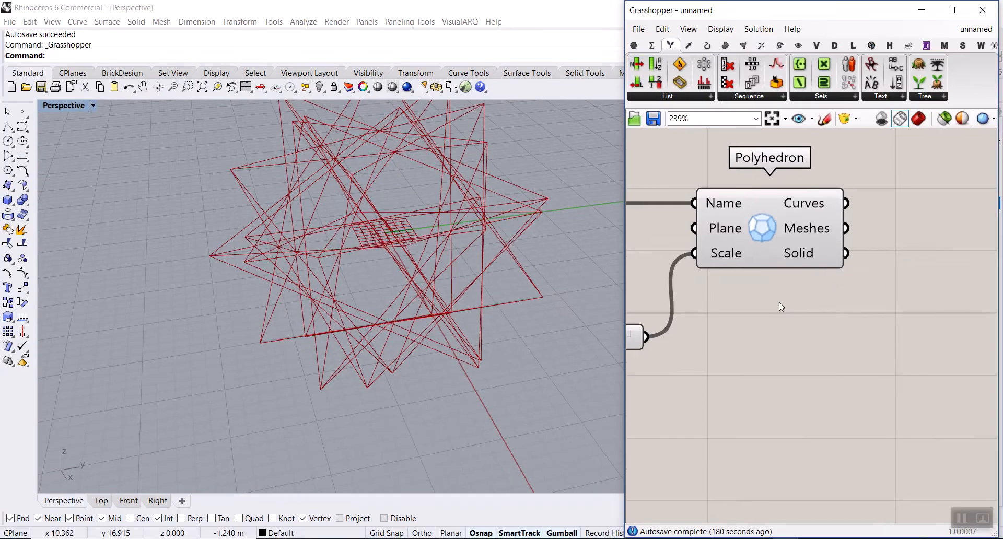
- Restore the shaded preview and return the Path slider to 14
{"action": "scroll", "coordinate": [731, 326], "scroll_direction": "down", "scroll_amount": 1}
{"action": "left_click", "coordinate": [763, 236]}
{"action": "left_click", "coordinate": [919, 119]}
{"action": "left_click", "coordinate": [845, 298]}
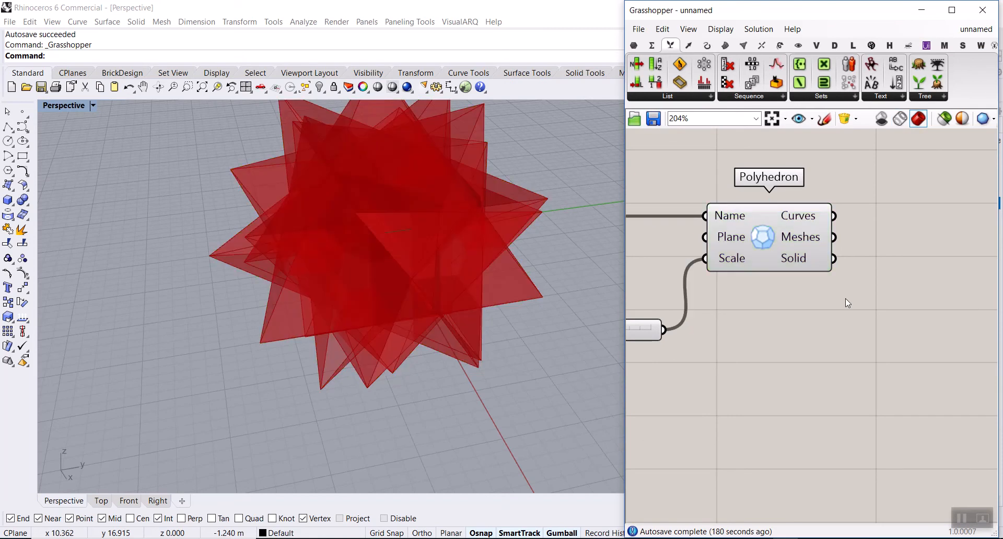
{"action": "scroll", "coordinate": [791, 272], "scroll_direction": "down", "scroll_amount": 6}
{"action": "scroll", "coordinate": [766, 289], "scroll_direction": "up", "scroll_amount": 3}
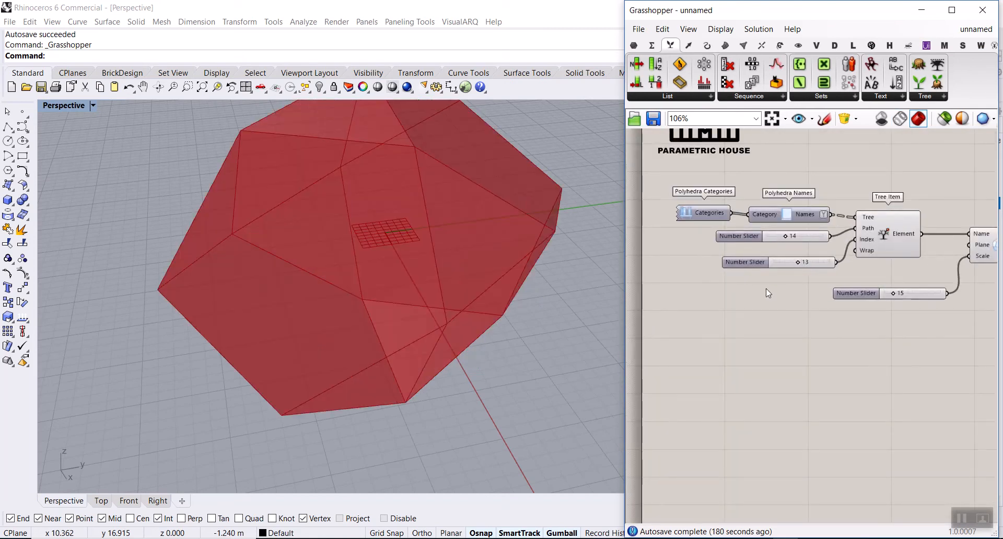
- Widen the Grasshopper window, add a Surface parameter beside Polyhedron and connect the Curves output to it
{"action": "scroll", "coordinate": [823, 305], "scroll_direction": "down", "scroll_amount": 4}
{"action": "right_click_drag", "start_coordinate": [925, 282], "coordinate": [785, 286]}
{"action": "scroll", "coordinate": [794, 285], "scroll_direction": "up", "scroll_amount": 7}
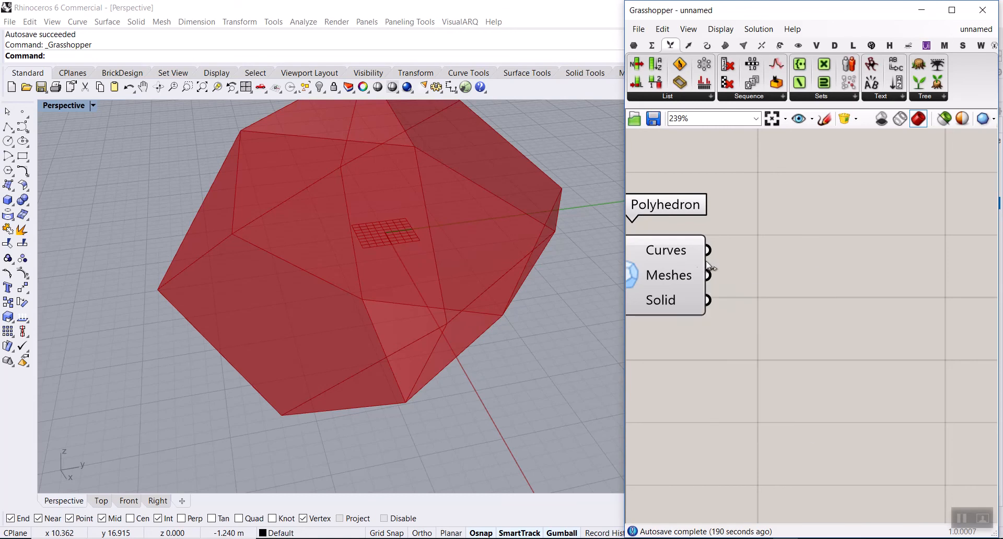
{"action": "scroll", "coordinate": [808, 299], "scroll_direction": "up", "scroll_amount": 2}
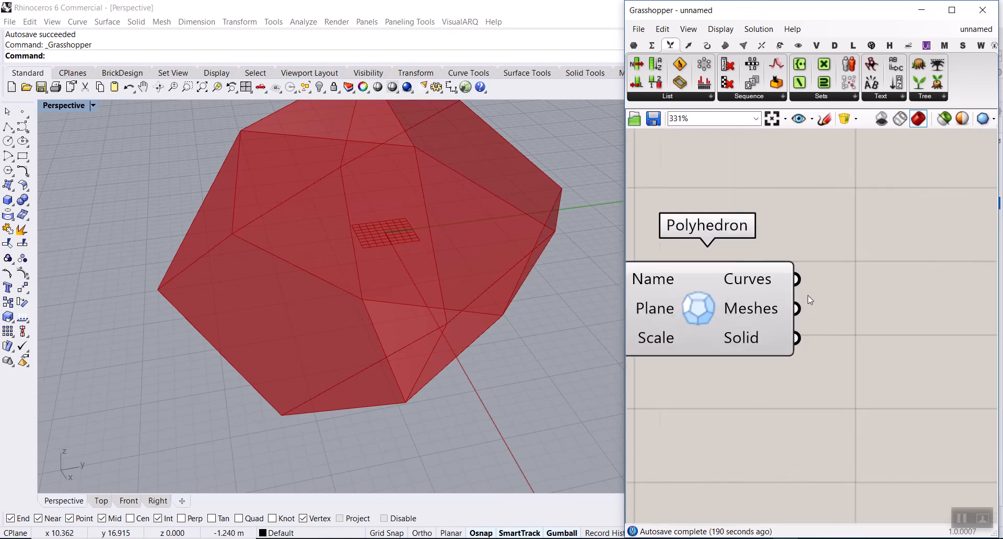
{"action": "left_click", "coordinate": [634, 46]}
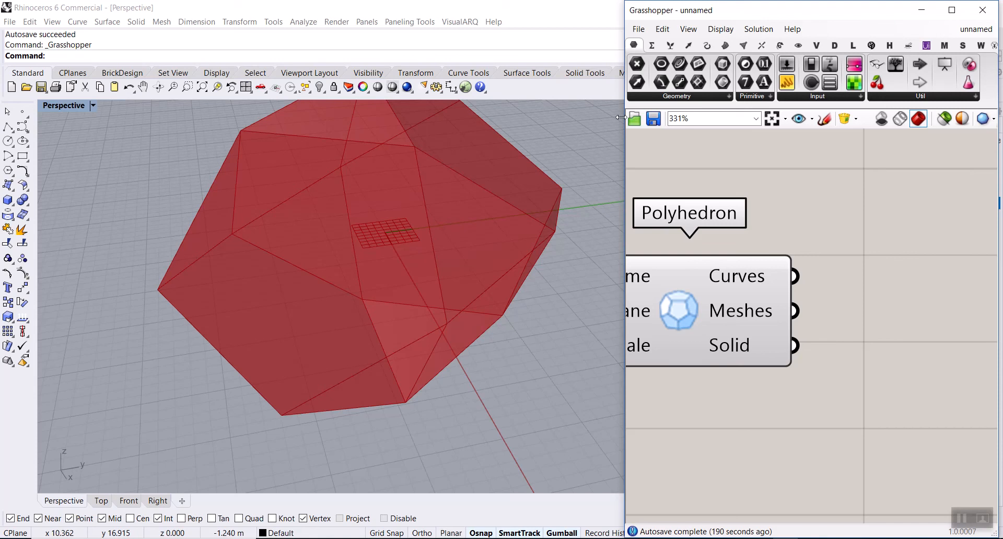
{"action": "left_click_drag", "start_coordinate": [621, 117], "coordinate": [518, 117]}
{"action": "left_click", "coordinate": [788, 265]}
{"action": "left_click_drag", "start_coordinate": [689, 276], "coordinate": [795, 284]}
{"action": "scroll", "coordinate": [352, 295], "scroll_direction": "down", "scroll_amount": 8}
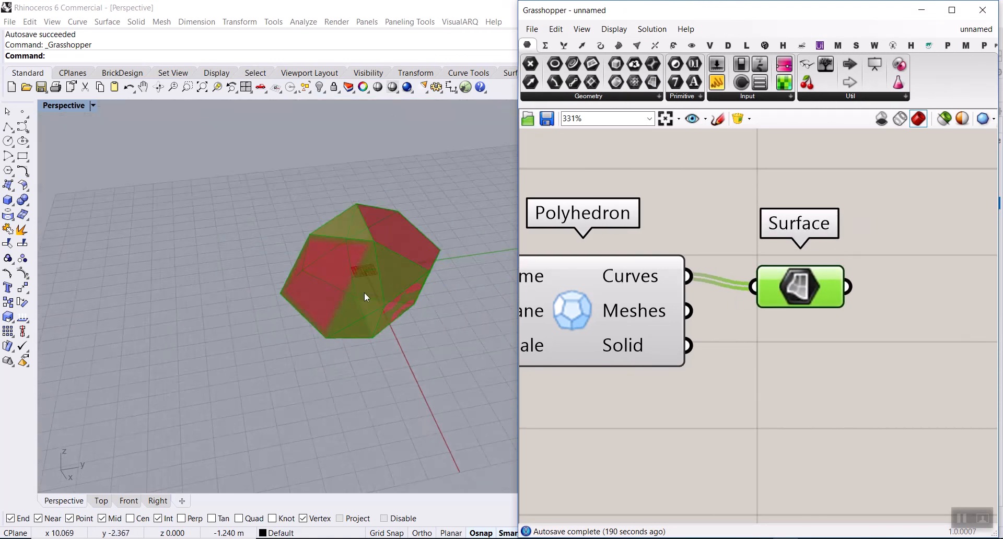
- Turn off the preview of Polyhedron and line up the Surface parameter with the Curves output
{"action": "right_click", "coordinate": [576, 300]}
{"action": "left_click", "coordinate": [592, 320]}
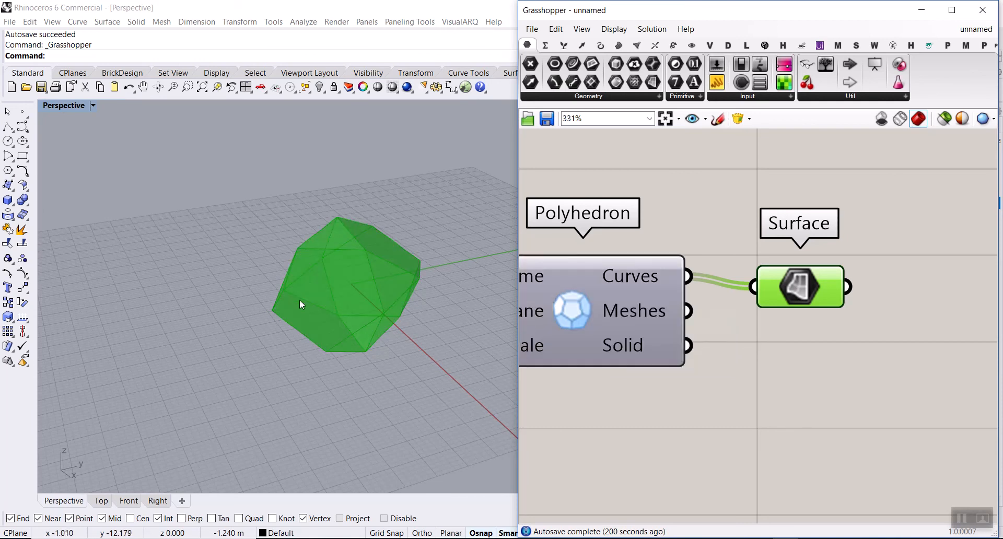
{"action": "scroll", "coordinate": [295, 293], "scroll_direction": "up", "scroll_amount": 2}
{"action": "right_click_drag", "start_coordinate": [791, 295], "coordinate": [657, 210]}
{"action": "mouse_move", "coordinate": [657, 210]}
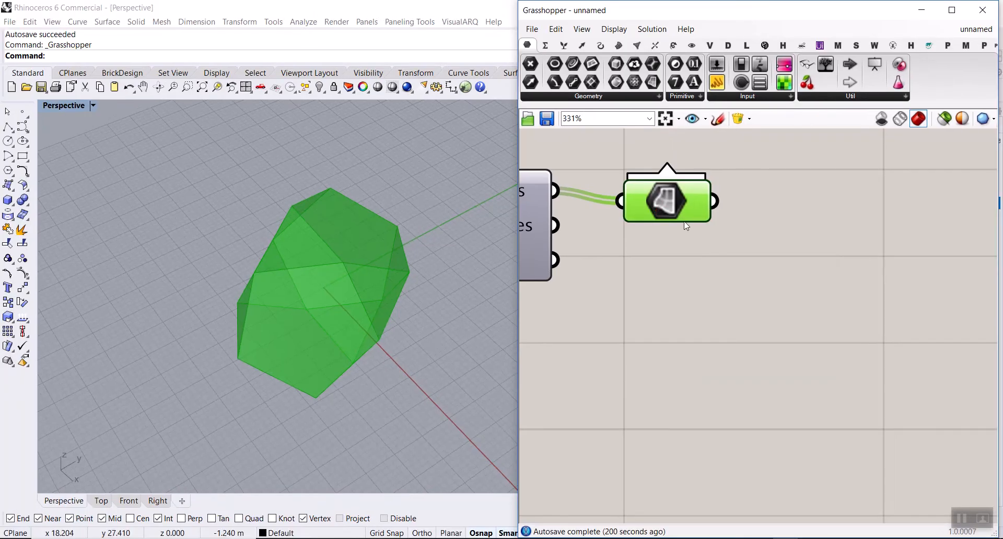
{"action": "scroll", "coordinate": [695, 238], "scroll_direction": "down", "scroll_amount": 2}
{"action": "scroll", "coordinate": [661, 287], "scroll_direction": "up", "scroll_amount": 2}
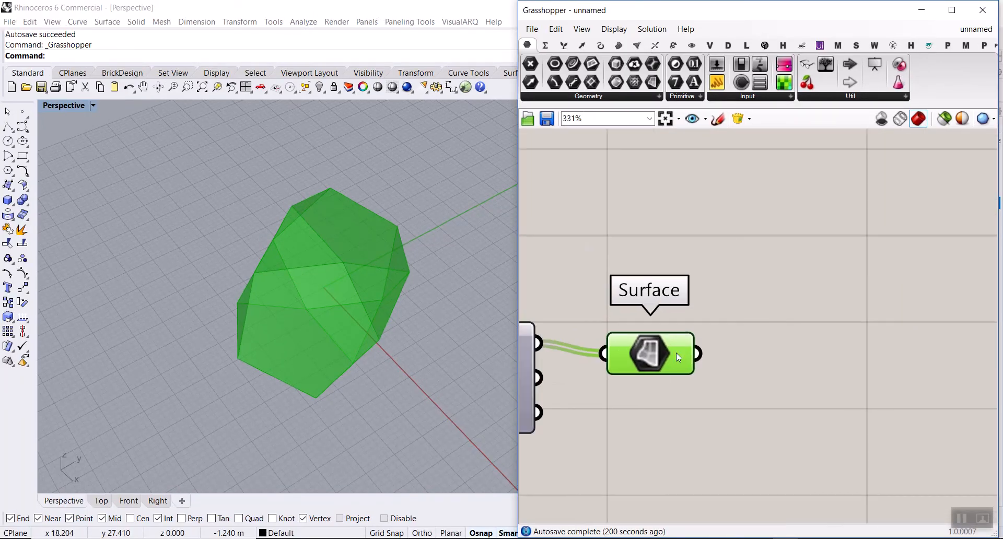
{"action": "left_click_drag", "start_coordinate": [677, 353], "coordinate": [652, 342]}
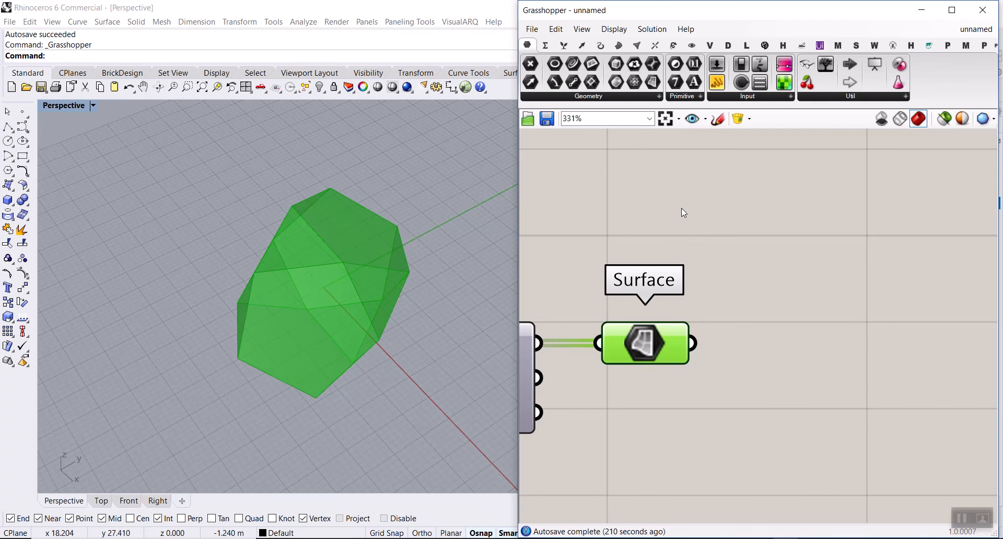
- Add a Brep Join component after Surface, connect Surface to its Breps input and align the two
{"action": "left_click", "coordinate": [620, 47]}
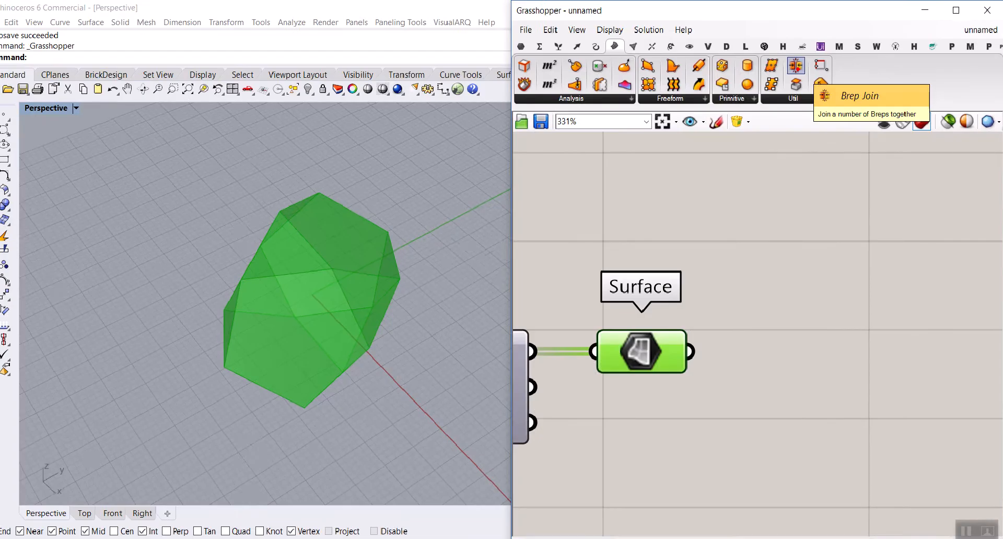
{"action": "left_click_drag", "start_coordinate": [795, 66], "coordinate": [816, 375]}
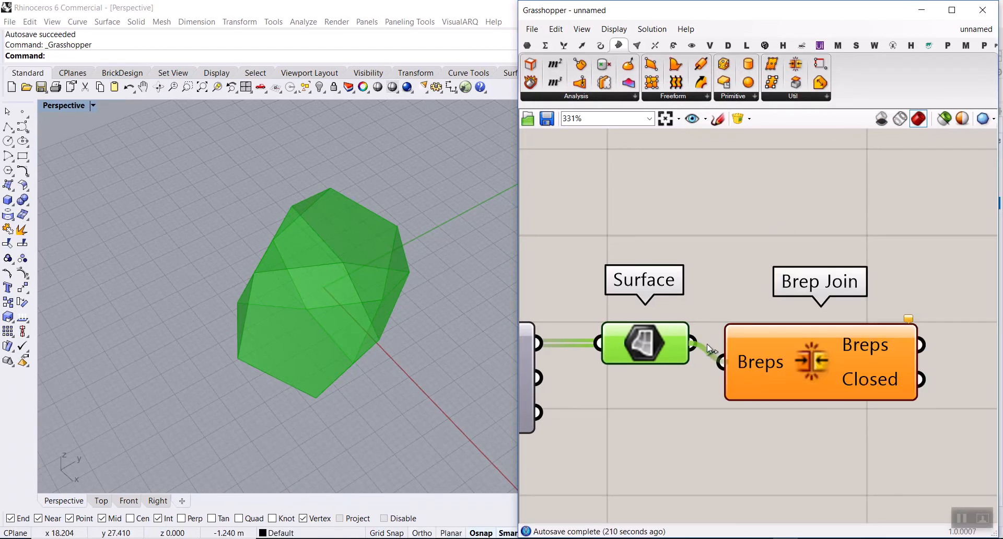
{"action": "left_click_drag", "start_coordinate": [707, 343], "coordinate": [721, 361]}
{"action": "left_click_drag", "start_coordinate": [801, 359], "coordinate": [800, 340]}
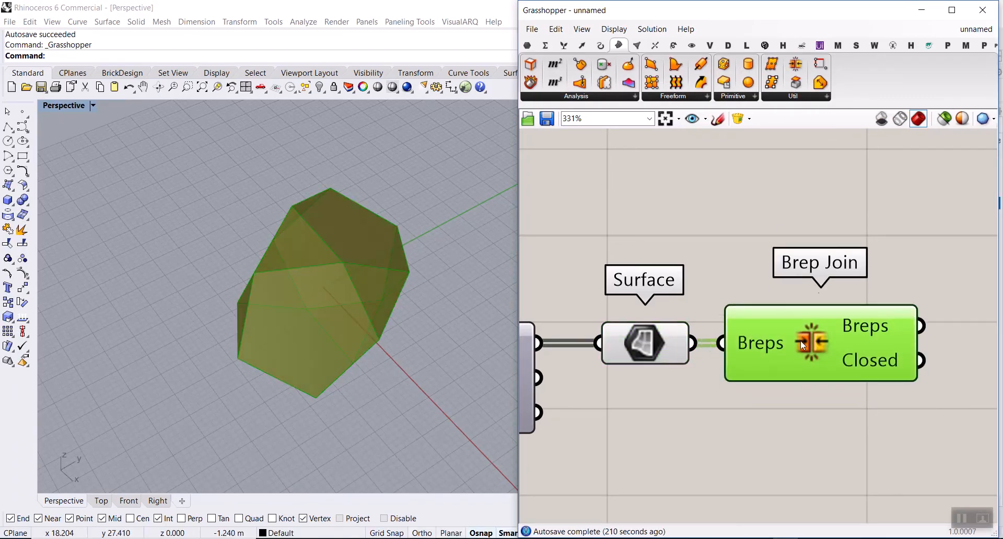
- Turn off the preview of the Surface parameter and the components feeding it, leaving only Brep Join previewed
{"action": "right_click_drag", "start_coordinate": [728, 336], "coordinate": [820, 304]}
{"action": "scroll", "coordinate": [820, 303], "scroll_direction": "down", "scroll_amount": 8}
{"action": "left_click_drag", "start_coordinate": [810, 264], "coordinate": [602, 361]}
{"action": "right_click", "coordinate": [764, 213]}
{"action": "left_click", "coordinate": [793, 234]}
{"action": "left_click", "coordinate": [800, 267]}
{"action": "scroll", "coordinate": [817, 324], "scroll_direction": "up", "scroll_amount": 5}
{"action": "scroll", "coordinate": [825, 282], "scroll_direction": "up", "scroll_amount": 3}
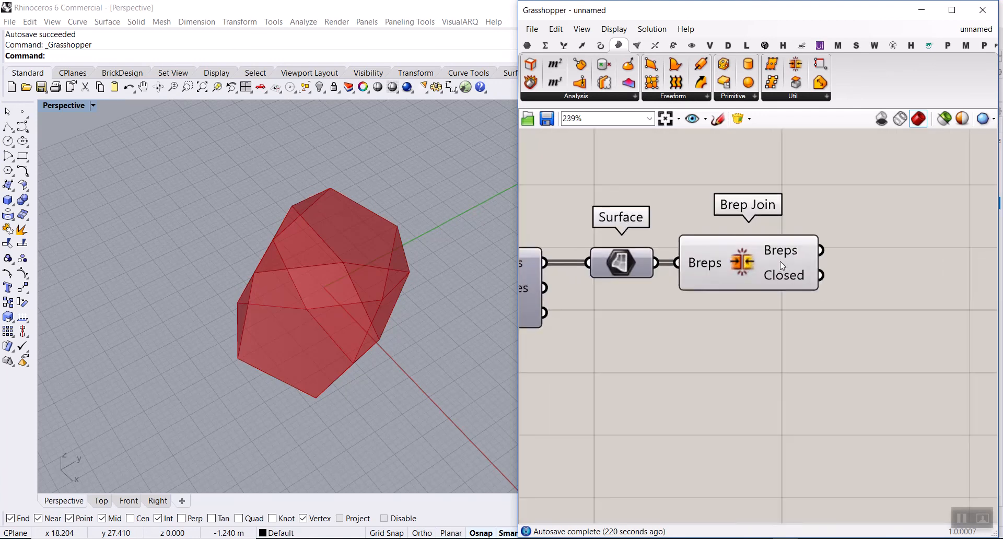
- Shift Brep Join slightly away from Surface and bake its Breps output into the Rhino model
{"action": "left_click", "coordinate": [787, 245]}
{"action": "mouse_move", "coordinate": [794, 242]}
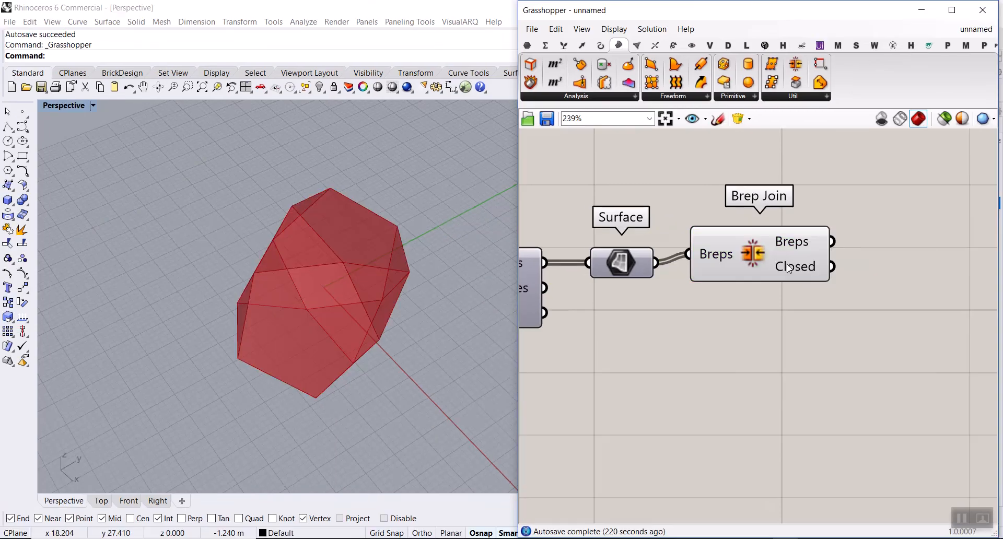
{"action": "right_click", "coordinate": [804, 248]}
{"action": "left_click", "coordinate": [835, 269]}
{"action": "left_click", "coordinate": [830, 388]}
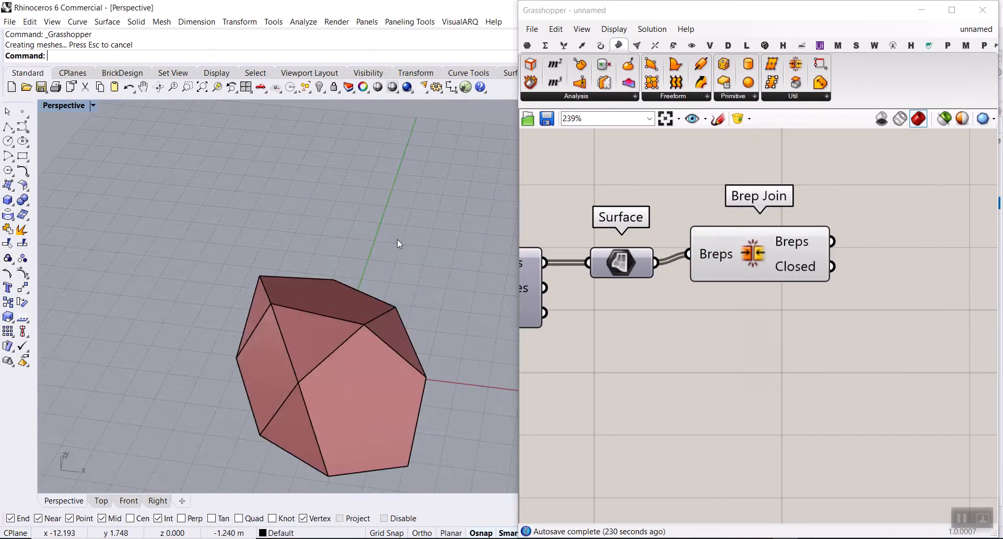
- Inspect the baked polyhedron by moving it as one object, and undo both the move and the bake
{"action": "scroll", "coordinate": [397, 239], "scroll_direction": "down", "scroll_amount": 5}
{"action": "right_click_drag", "start_coordinate": [397, 239], "coordinate": [447, 316]}
{"action": "left_click_drag", "start_coordinate": [419, 339], "coordinate": [315, 343]}
{"action": "scroll", "coordinate": [315, 344], "scroll_direction": "up", "scroll_amount": 7}
{"action": "right_click_drag", "start_coordinate": [317, 346], "coordinate": [292, 317]}
{"action": "key", "text": "ctrl+z"}
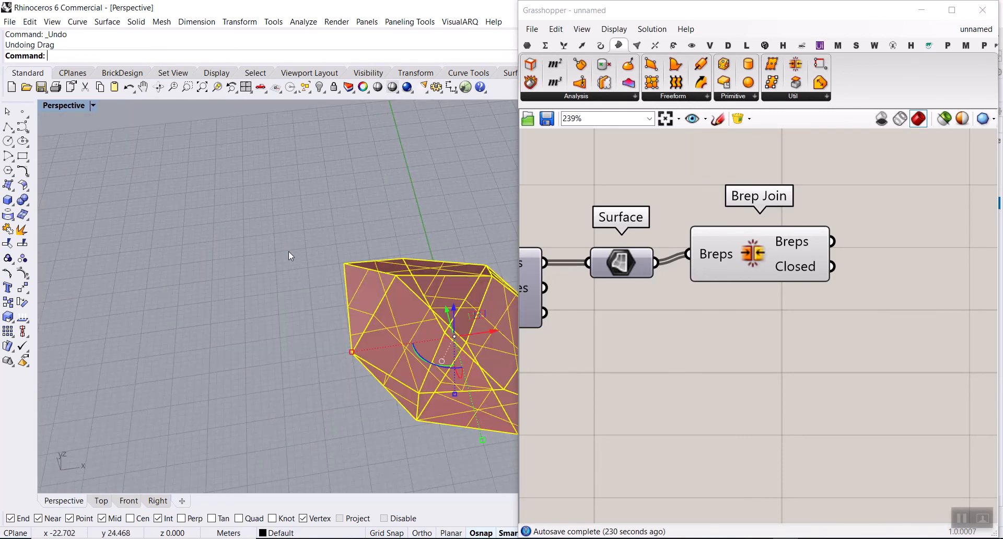
{"action": "key", "text": "ctrl+z"}
- Reposition the Brep Join component slightly lower on the canvas, leaving free space after its outputs
{"action": "scroll", "coordinate": [261, 214], "scroll_direction": "down", "scroll_amount": 3}
{"action": "scroll", "coordinate": [375, 266], "scroll_direction": "up", "scroll_amount": 4}
{"action": "right_click_drag", "start_coordinate": [787, 259], "coordinate": [658, 312]}
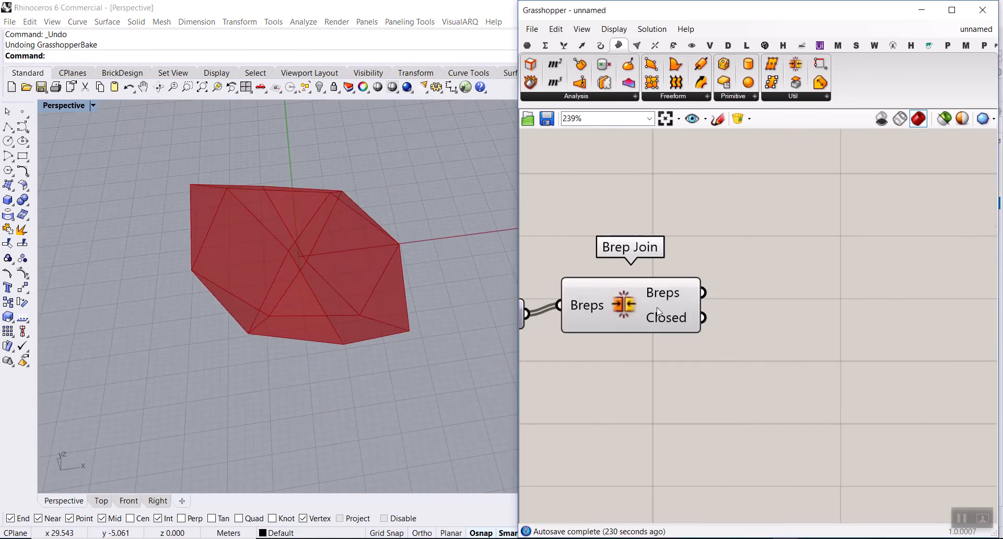
{"action": "left_click_drag", "start_coordinate": [659, 312], "coordinate": [665, 330]}
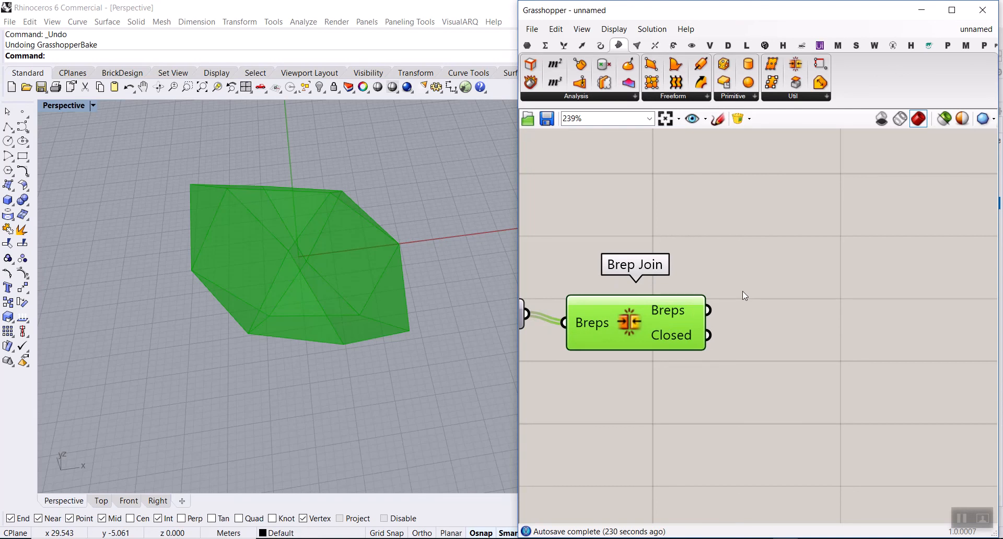